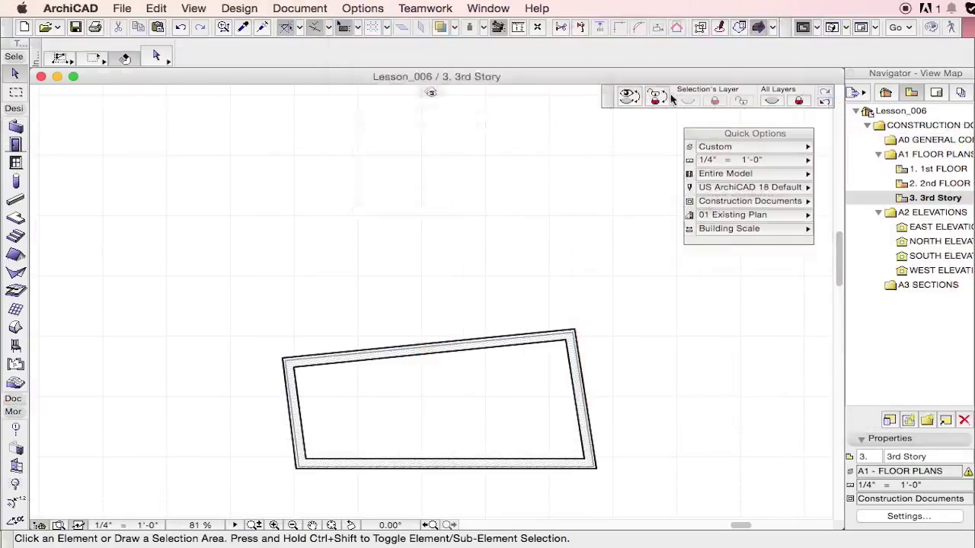
- Open Options > Element Attributes > Pens & Colors (Model Views)
left_click(671, 97)
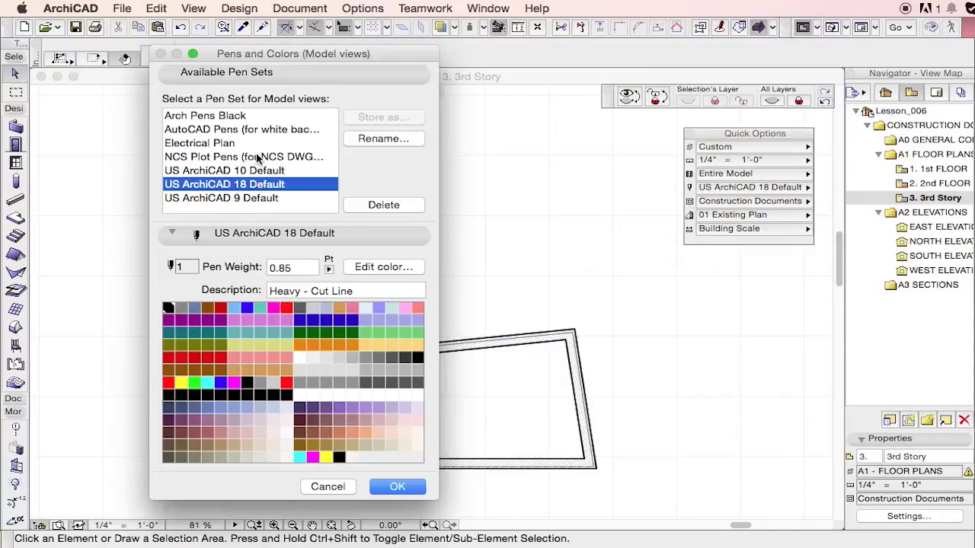
- Compare the Arch Pens Black, AutoCAD Pens and US ArchiCAD 9, 10 and 18 Default pen sets
left_click(244, 116)
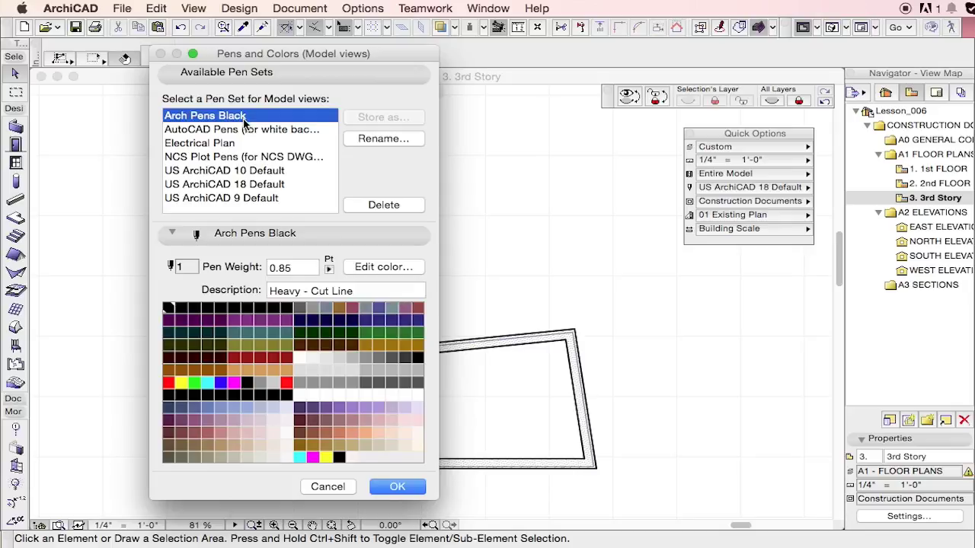
left_click(246, 129)
left_click(244, 174)
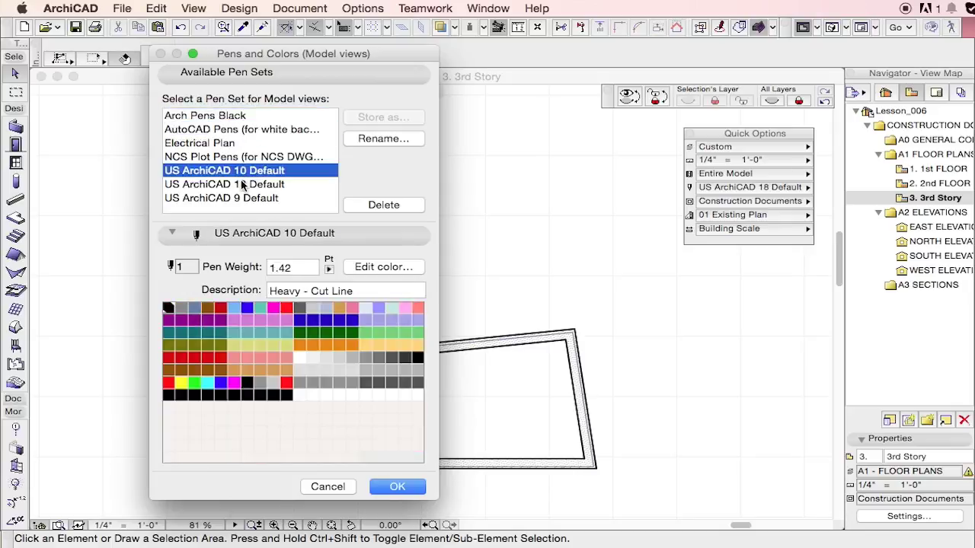
left_click(242, 186)
left_click(244, 197)
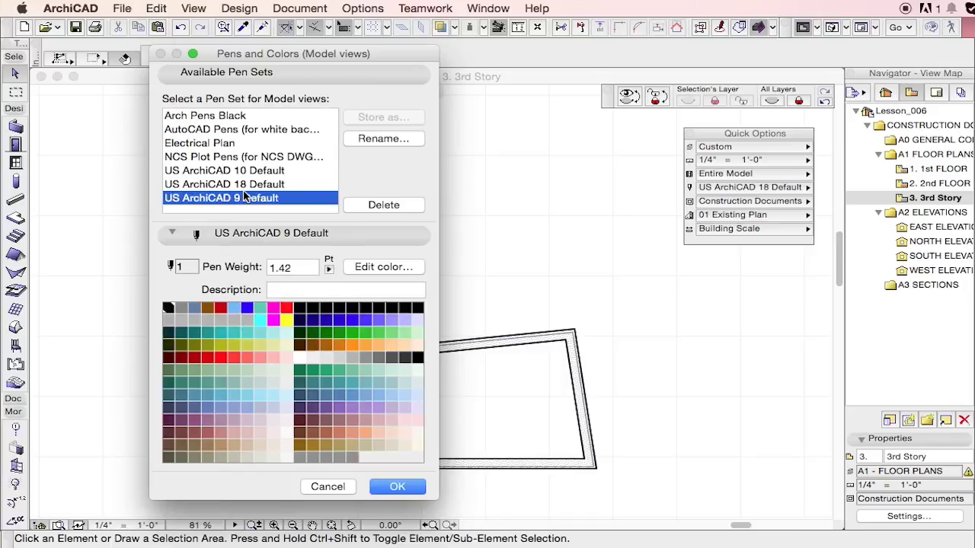
left_click(244, 188)
left_click(244, 174)
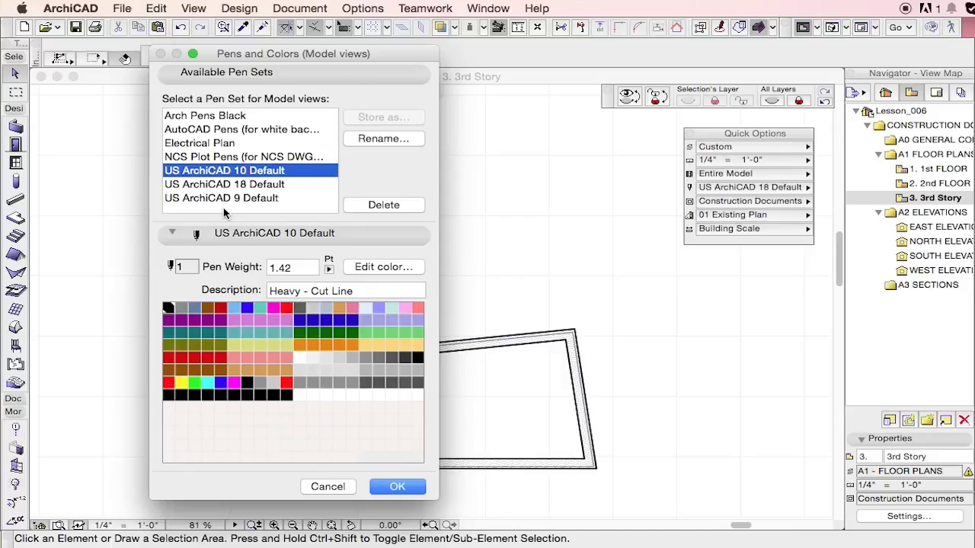
left_click(230, 186)
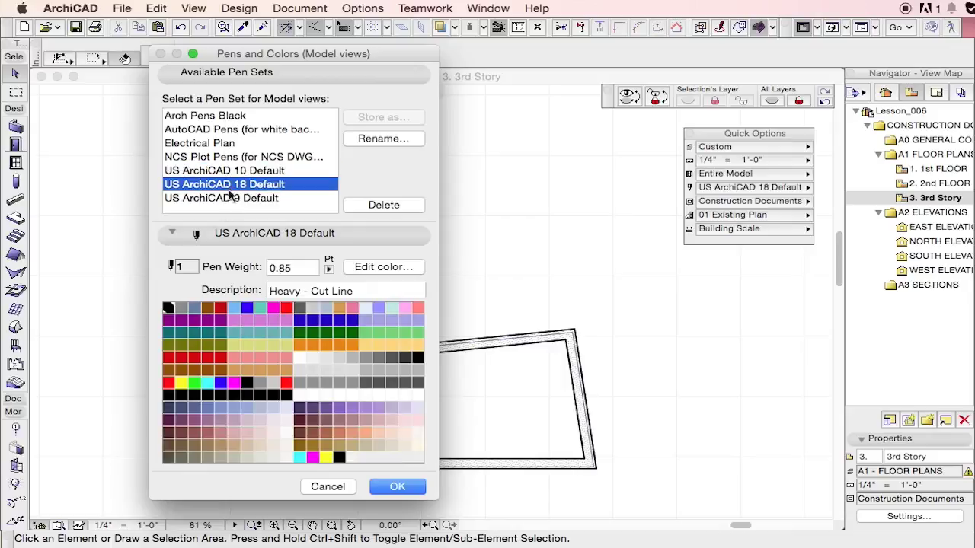
left_click(230, 200)
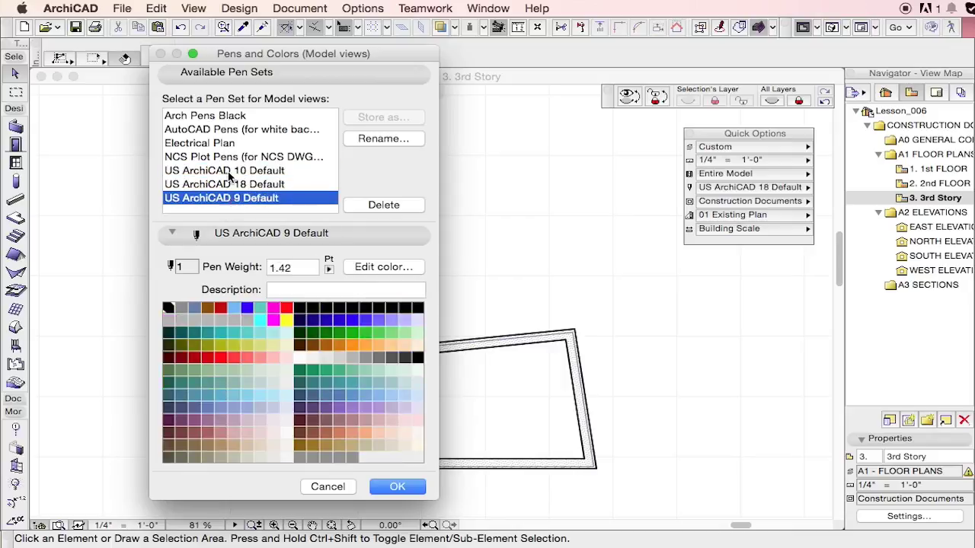
left_click(228, 171)
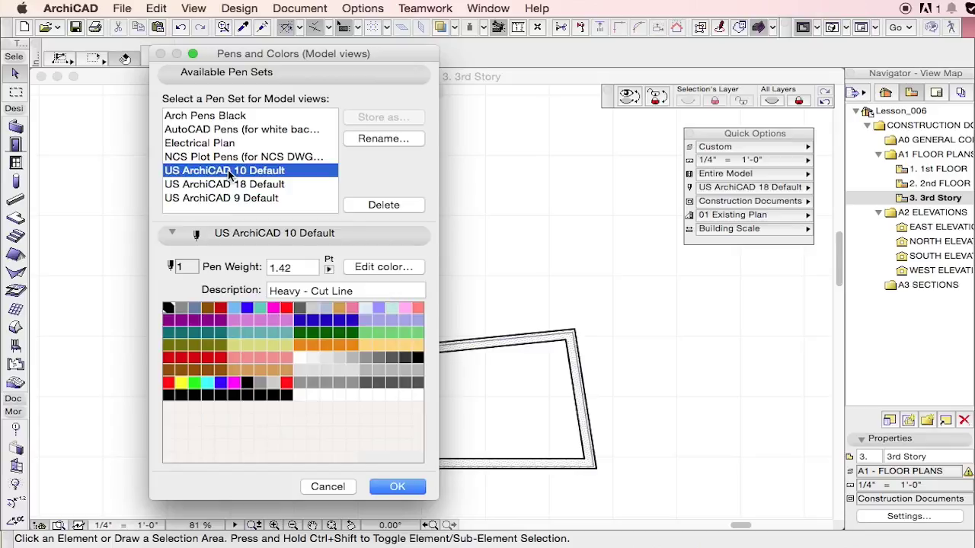
- Inspect the weights of bottom-row pens 150–160 in the US ArchiCAD 10 Default palette
left_click(291, 395)
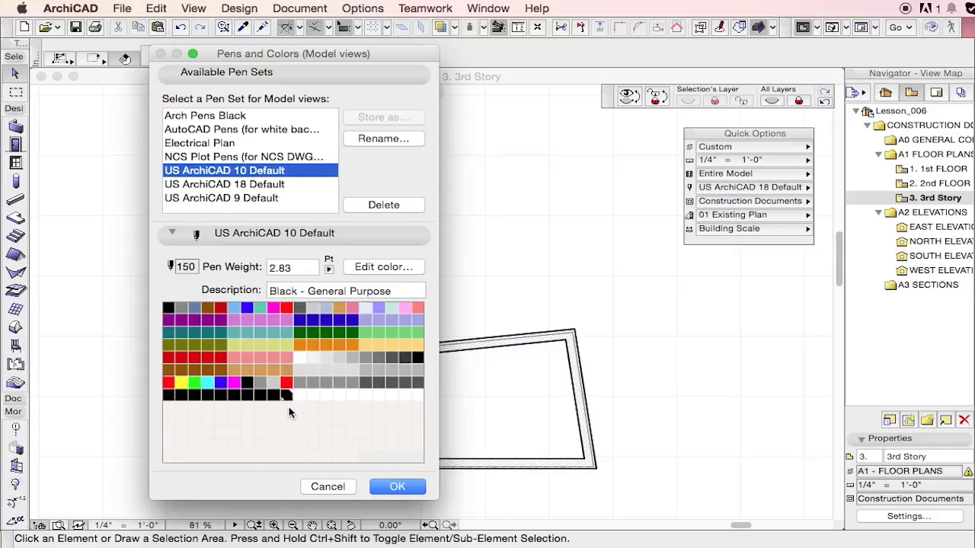
left_click(419, 395)
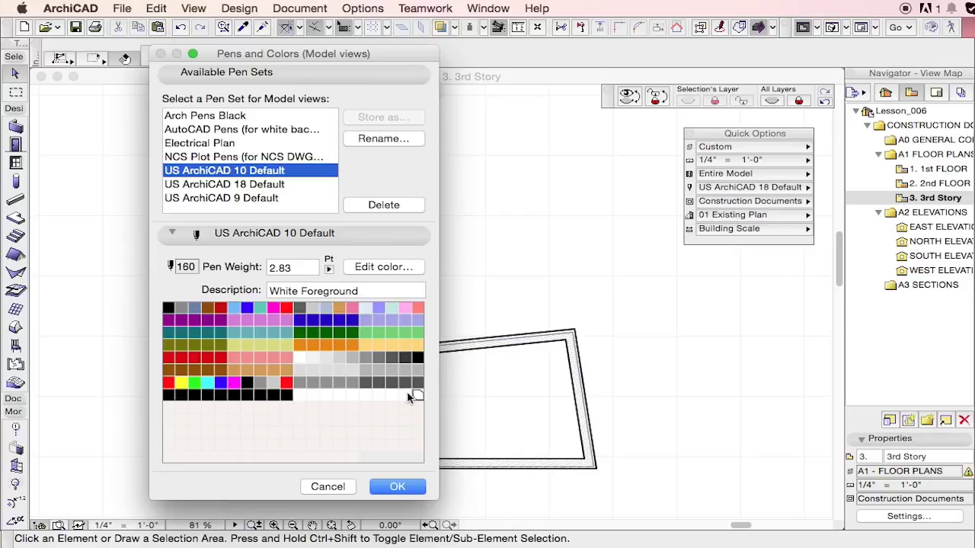
left_click(404, 395)
left_click(391, 395)
left_click(379, 395)
left_click(417, 395)
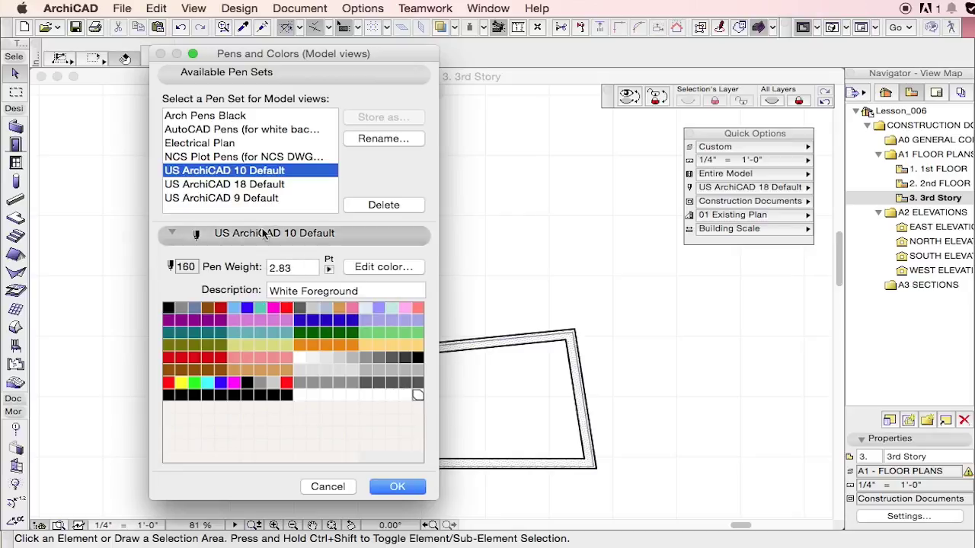
- Compare the US ArchiCAD 18 and 9 Default sets, checking end pens 254 and 255
left_click(251, 187)
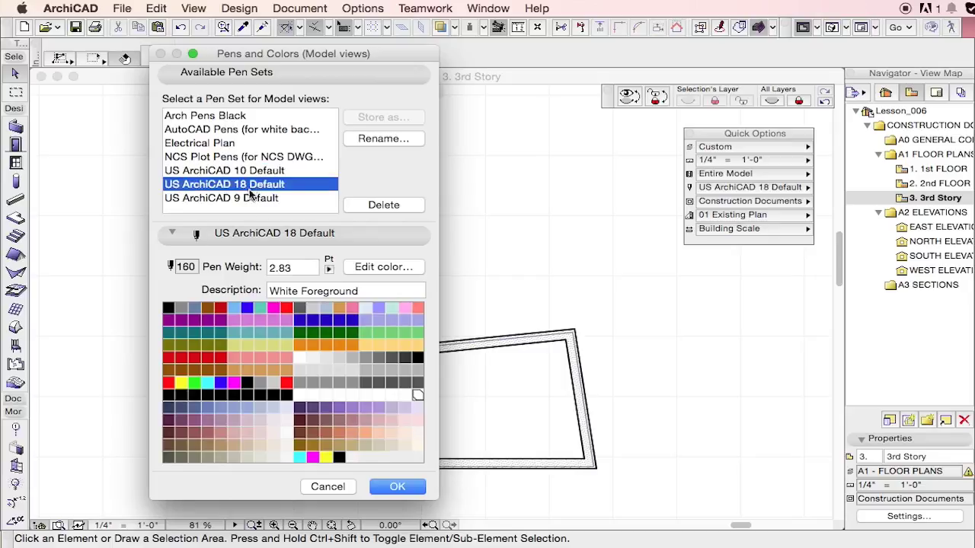
left_click(252, 199)
left_click(251, 187)
left_click(339, 456)
left_click(350, 457)
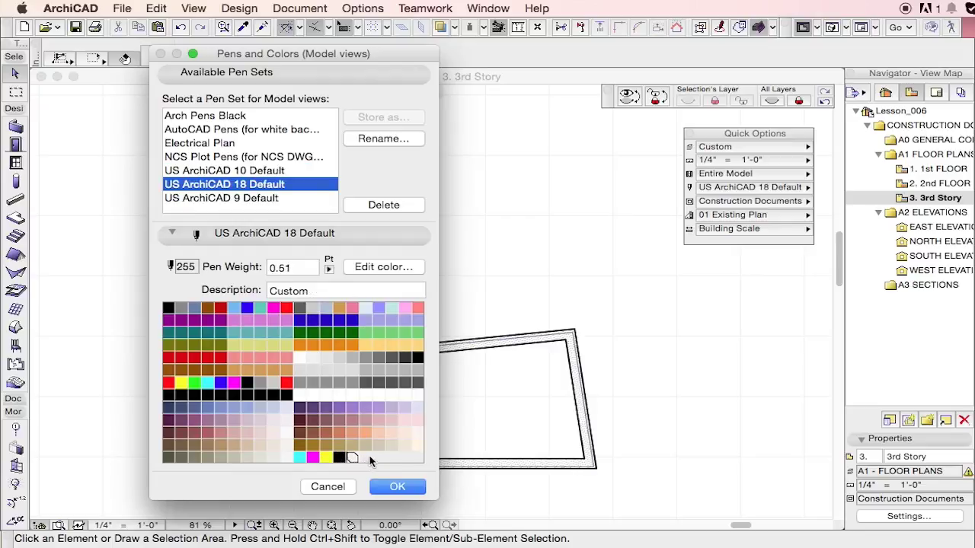
- Check pen 1 of US ArchiCAD 9 Default, then load Arch Pens Black with pen 21 selected
left_click(268, 199)
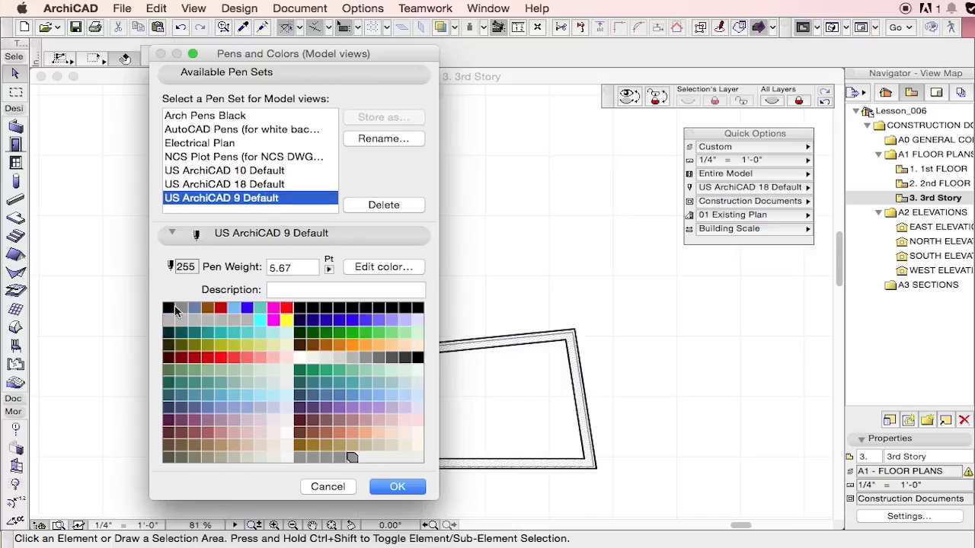
left_click(169, 308)
left_click(293, 117)
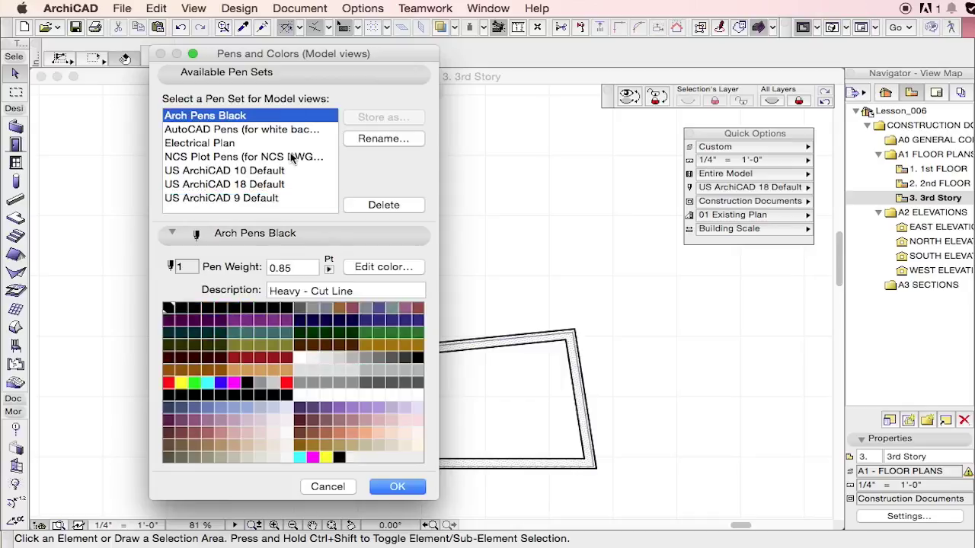
left_click(169, 319)
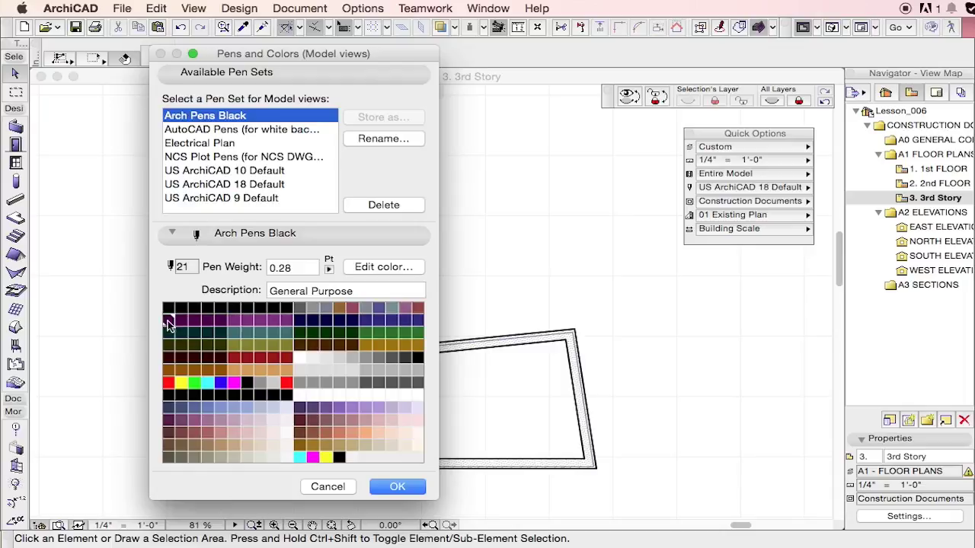
- Recolour the pen range from pen 21 to the last pen black, creating a Custom set
left_click_drag(224, 319, 416, 457)
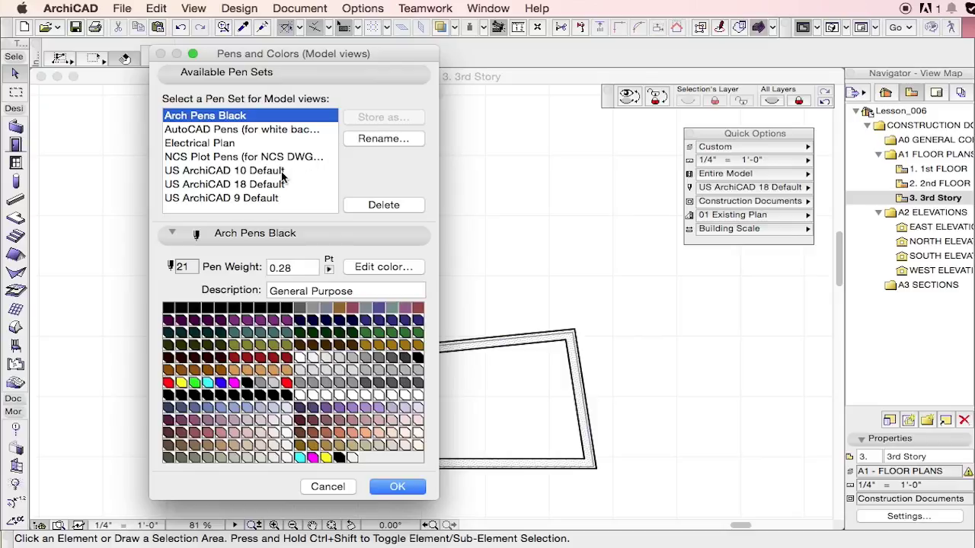
left_click(369, 268)
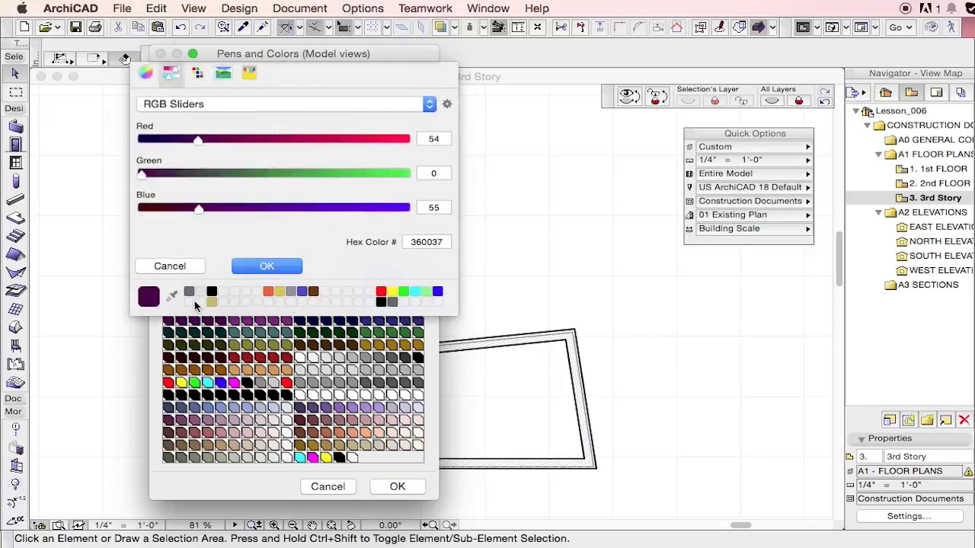
left_click(201, 292)
left_click(283, 268)
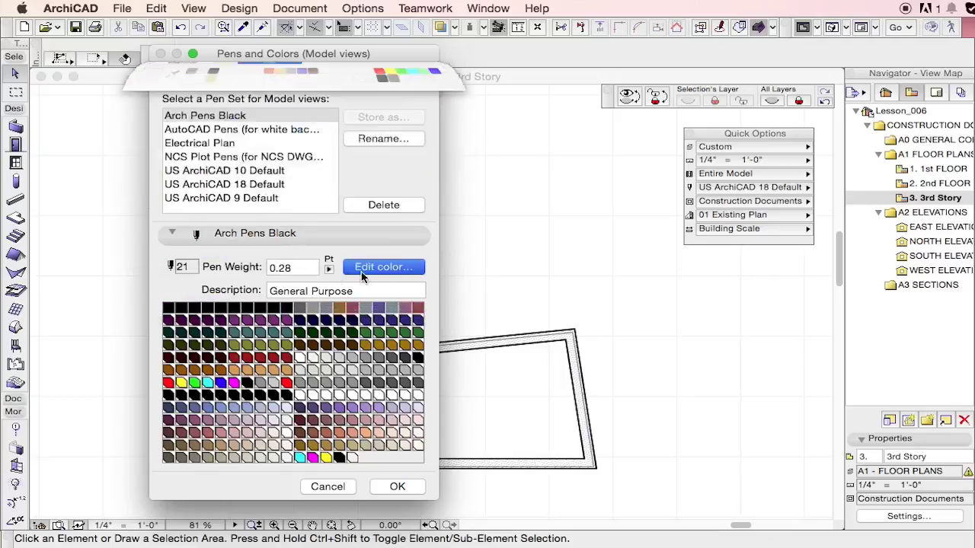
- Inspect pen 28 and pens 1–7 of the recoloured set
left_click(260, 320)
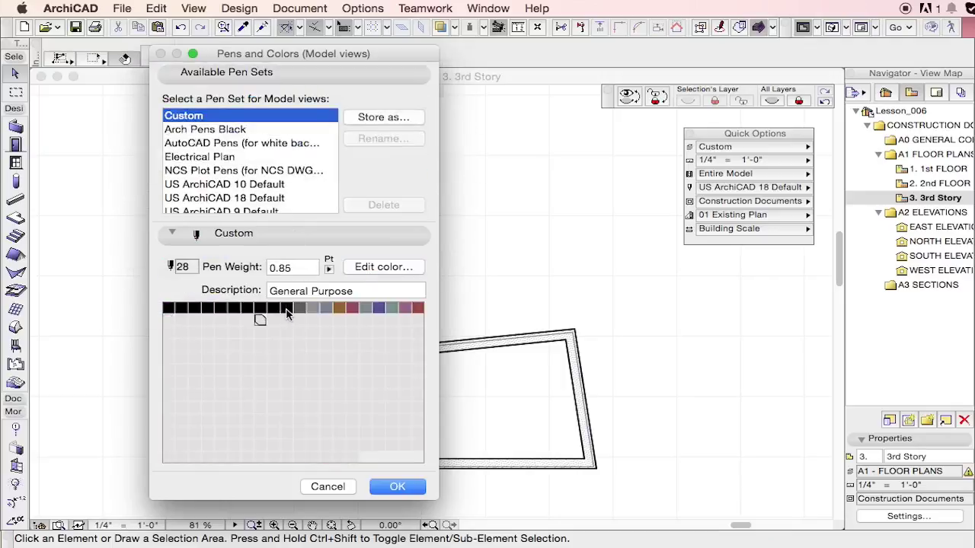
left_click(170, 309)
left_click(189, 309)
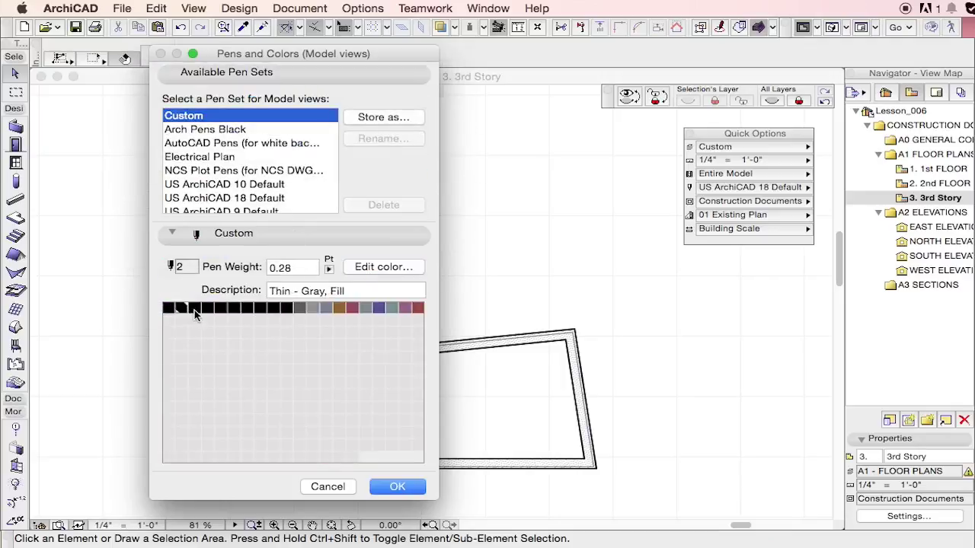
left_click(194, 309)
left_click(207, 309)
left_click(220, 309)
left_click(245, 309)
left_click(234, 309)
left_click(248, 309)
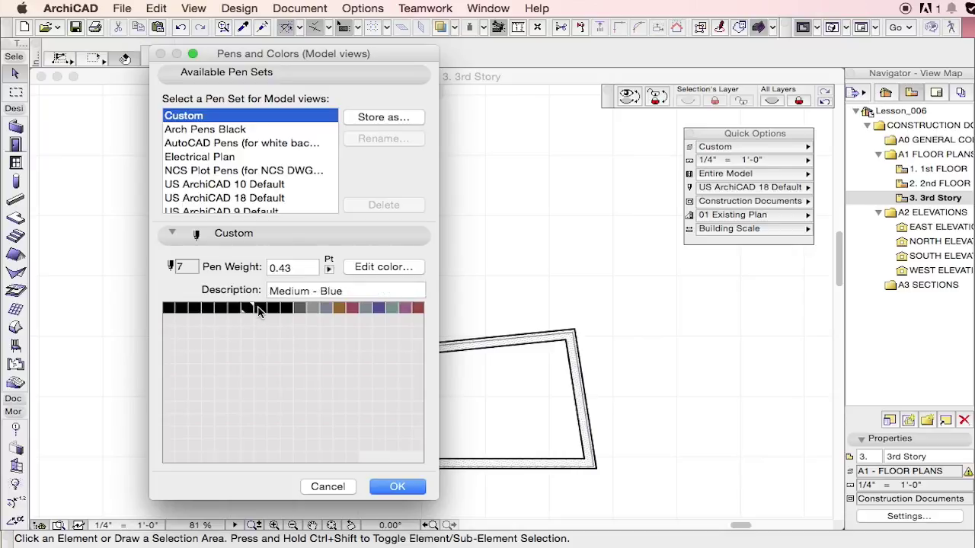
- Recolour pens 8 onward black, then check pens 7, 27 and 1
left_click(263, 308)
left_click(385, 270)
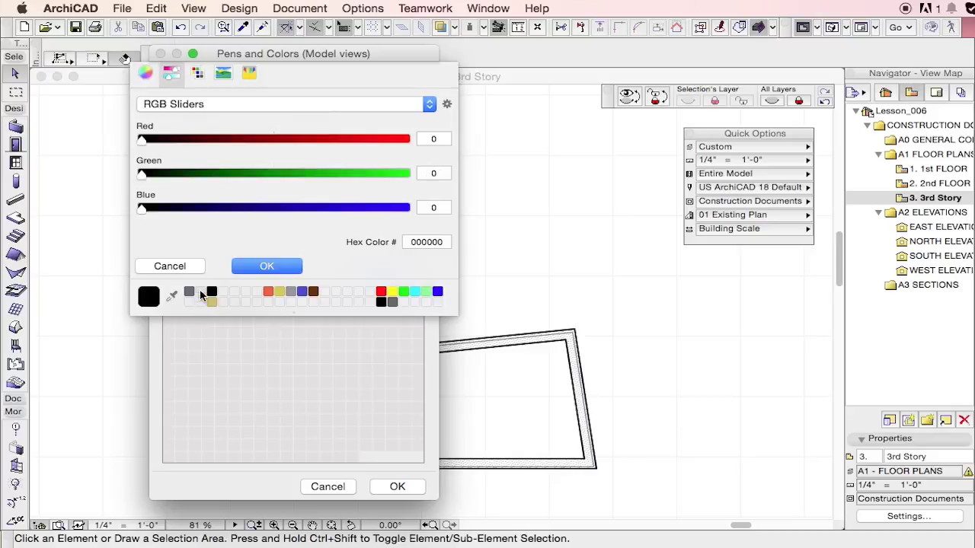
left_click(201, 292)
left_click(266, 266)
left_click(311, 332)
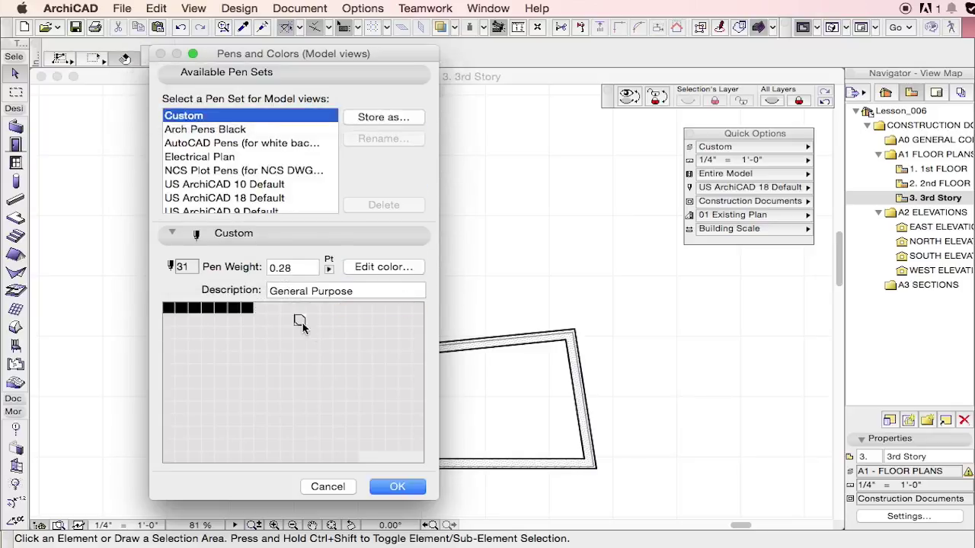
left_click(245, 309)
left_click(244, 320)
left_click(168, 309)
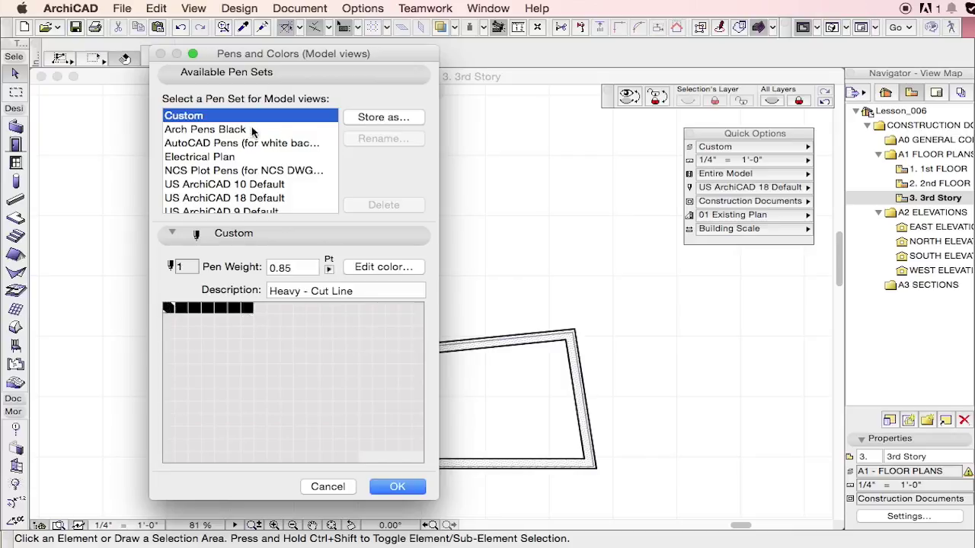
- Store the pen set as 'DT _ BLACK' and verify pen 1 is pure black
left_click(378, 117)
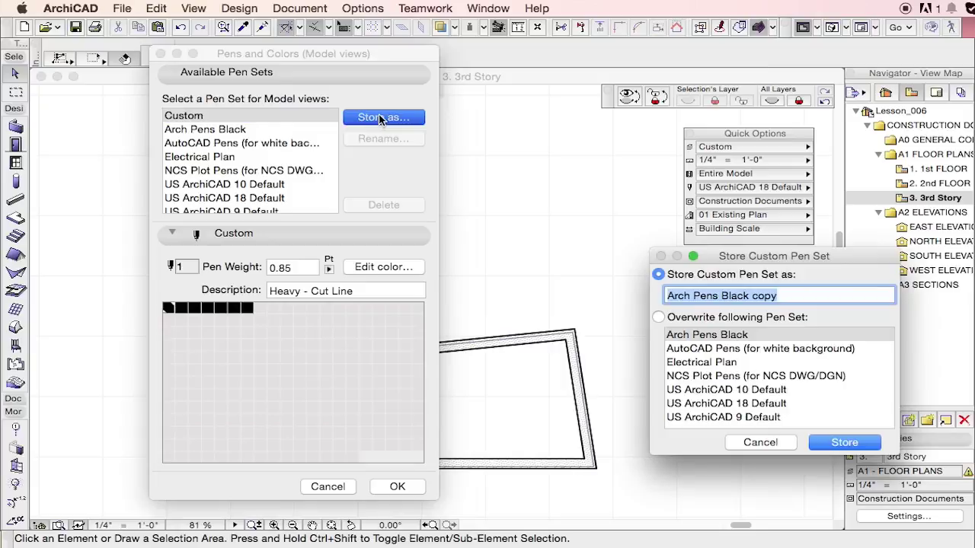
type("DT _")
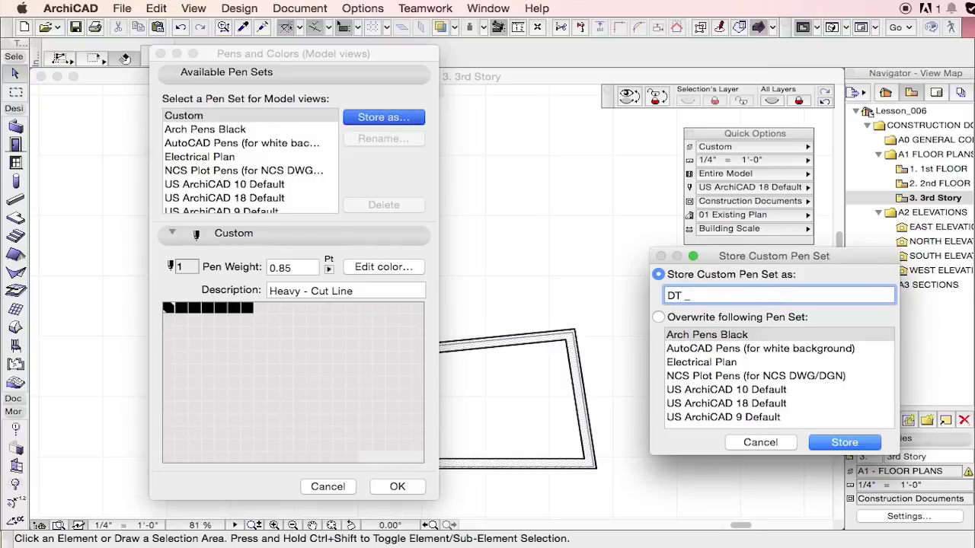
type(" BLACK")
key("Return")
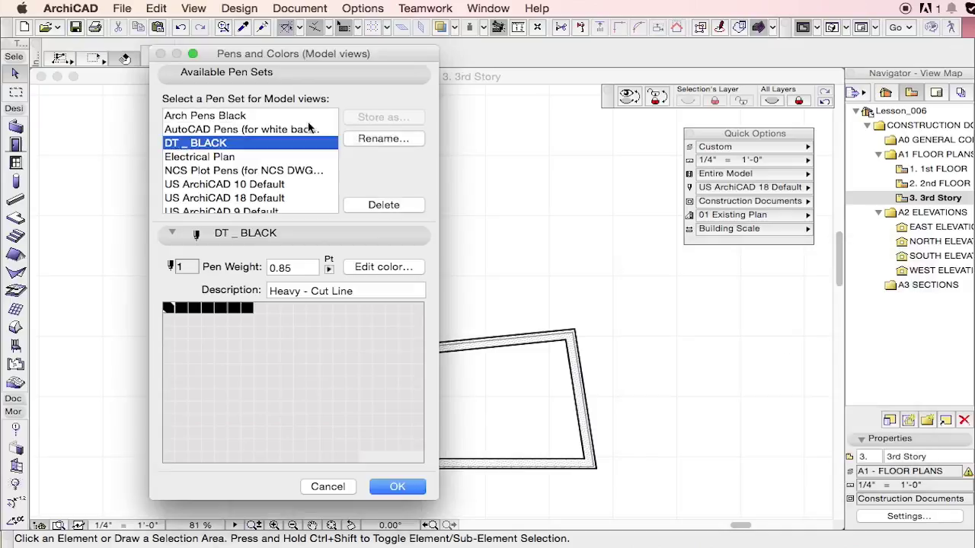
double_click(168, 308)
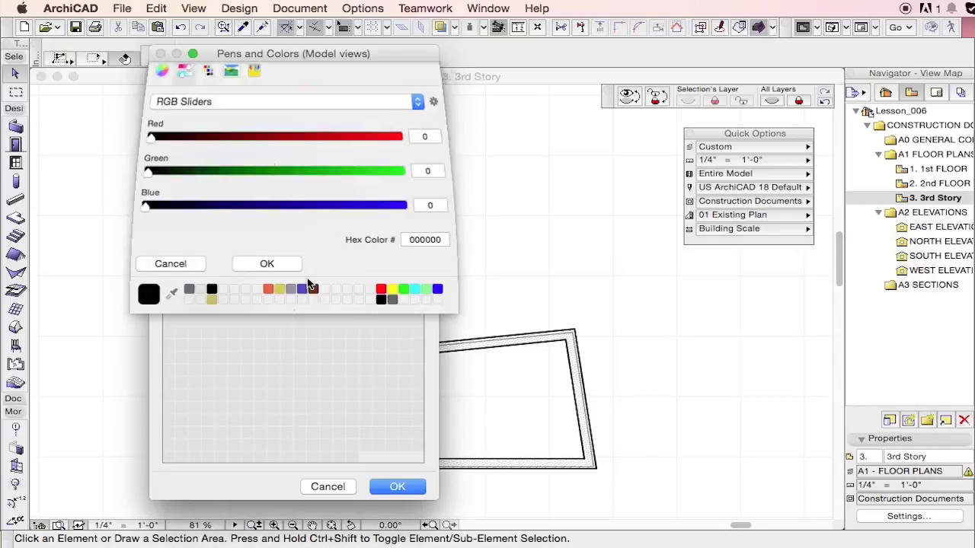
left_click(169, 266)
- Switch pen weights to mm and set pens 1 and 2 to 1.00 and 0.70
double_click(292, 267)
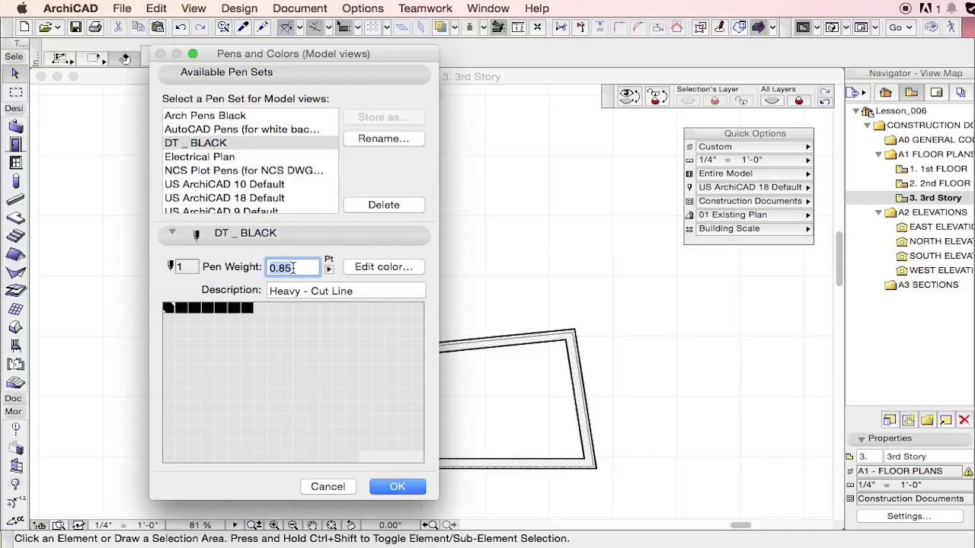
left_click(329, 269)
left_click(349, 292)
type("1")
key("Tab")
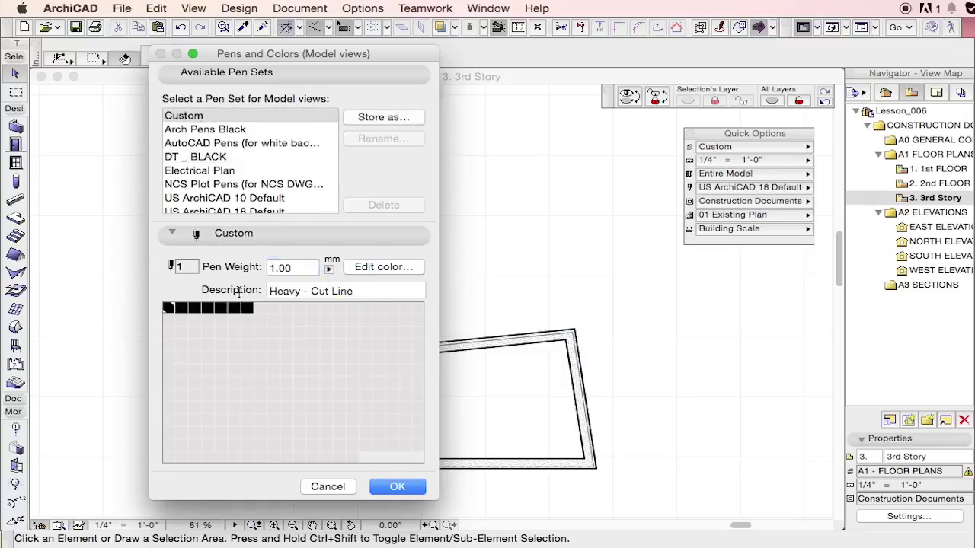
left_click(182, 307)
double_click(303, 269)
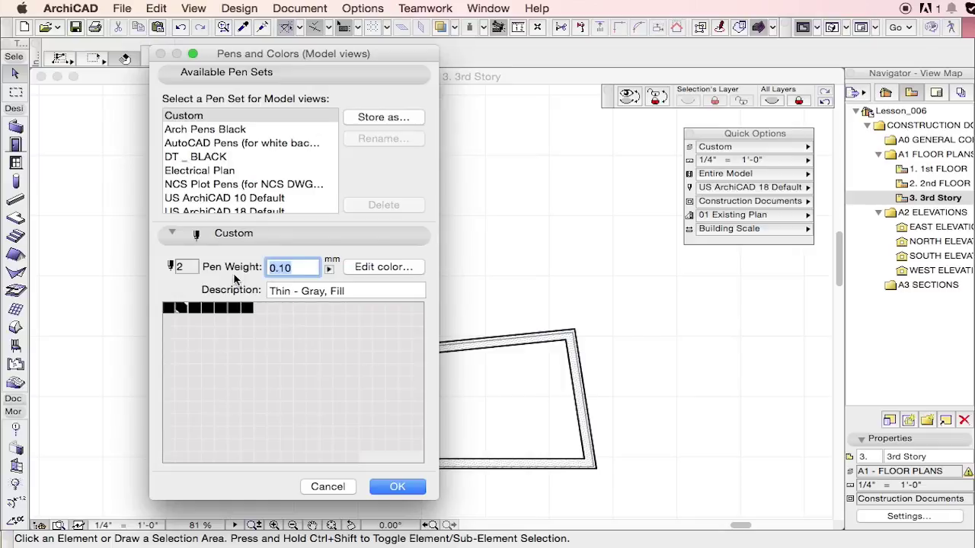
type(".7")
key("Tab")
- Set pens 3, 4 and 5 to weights 0.50, 0.25 and 0.15 mm
left_click(194, 308)
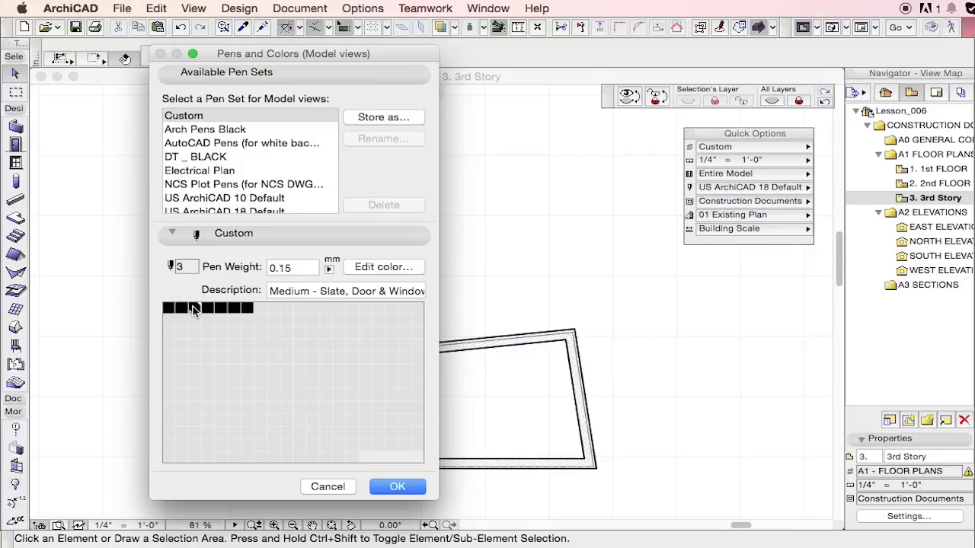
double_click(303, 270)
type(".5")
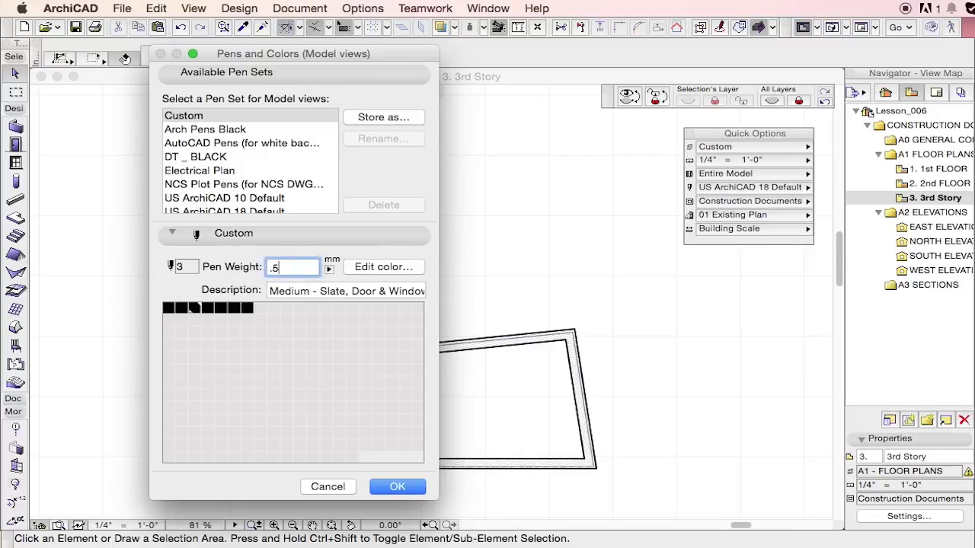
key("Tab")
left_click(208, 309)
double_click(308, 268)
type(".25")
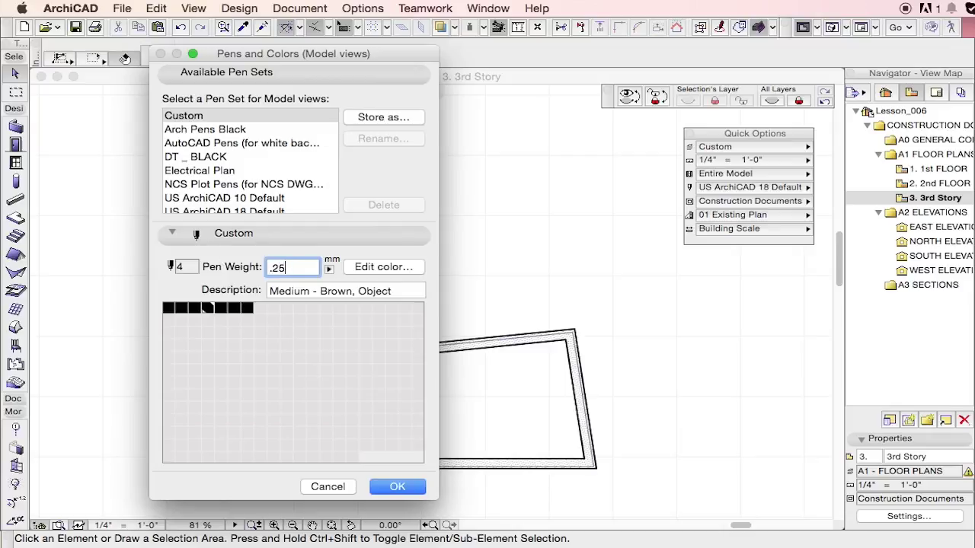
key("Tab")
left_click(221, 307)
type(".15")
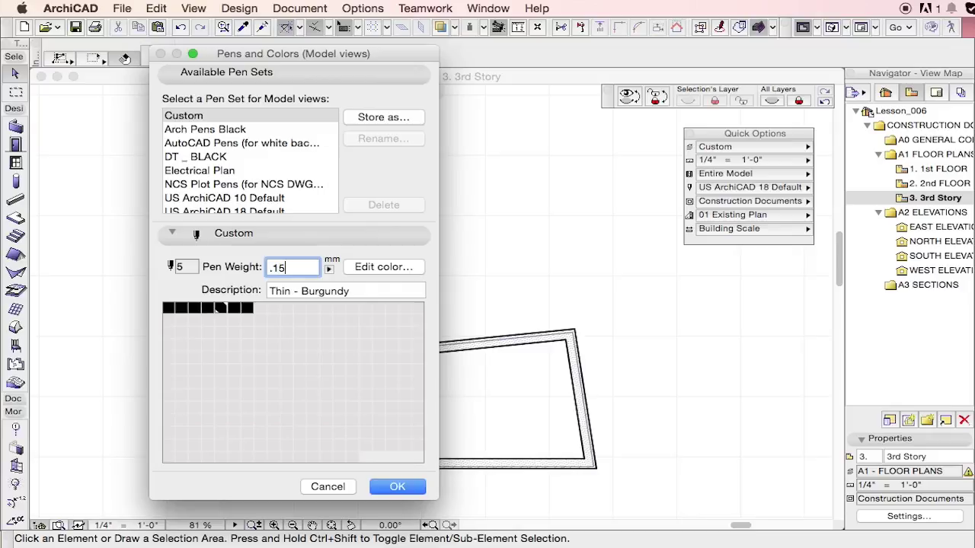
key("Tab")
- Set pen 6 to 0.05 mm and pen 7 to 0.01 mm, re-entering pen 5's 0.15
double_click(274, 264)
type(".0")
left_click(246, 309)
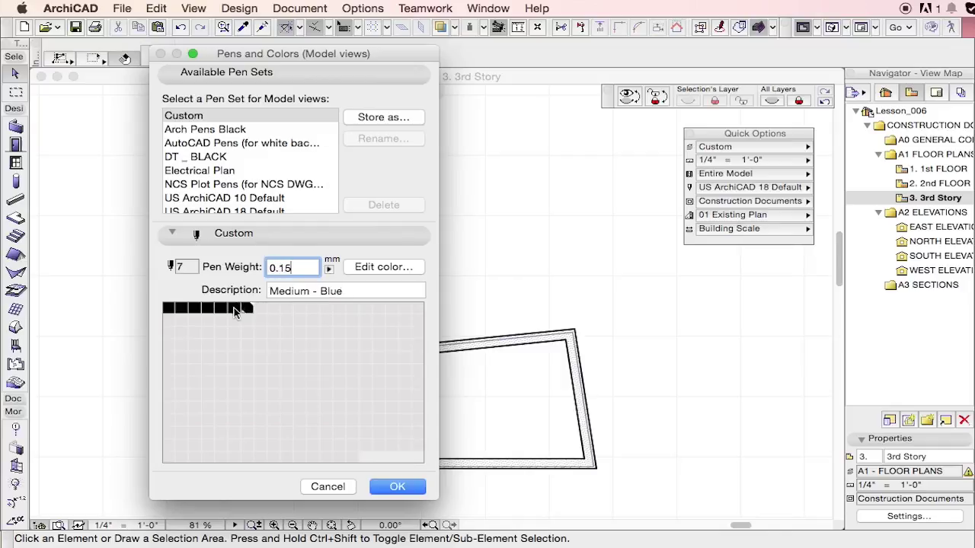
left_click(233, 309)
left_click(224, 308)
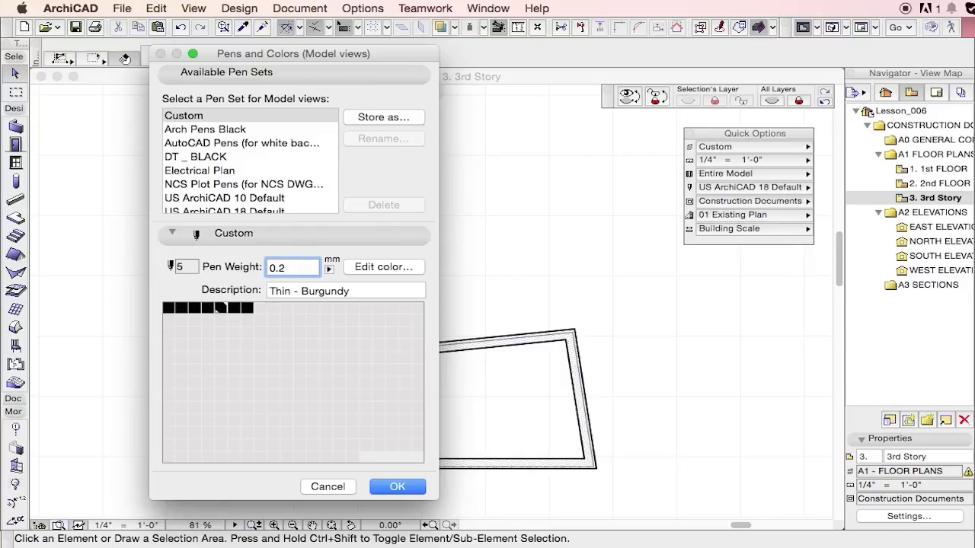
type("15")
left_click(226, 310)
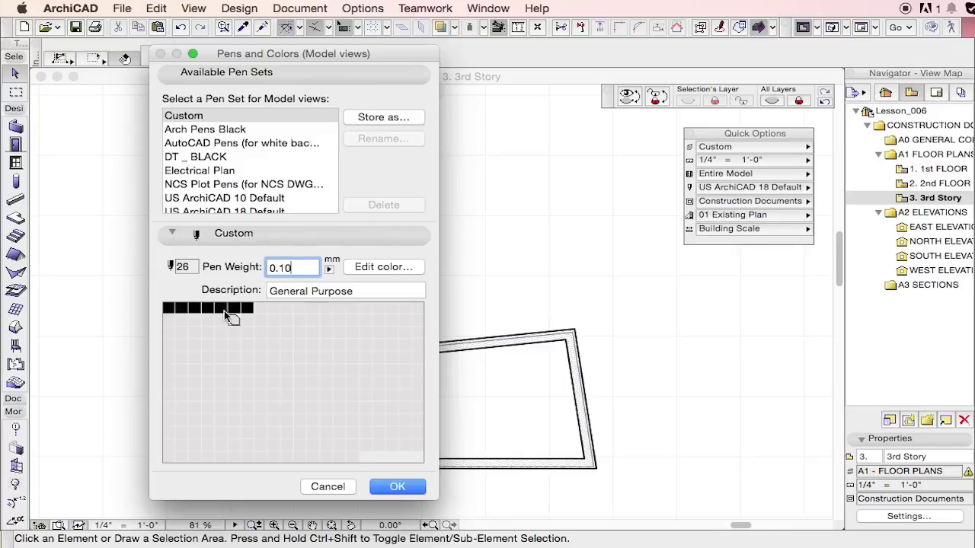
left_click(208, 307)
left_click(220, 308)
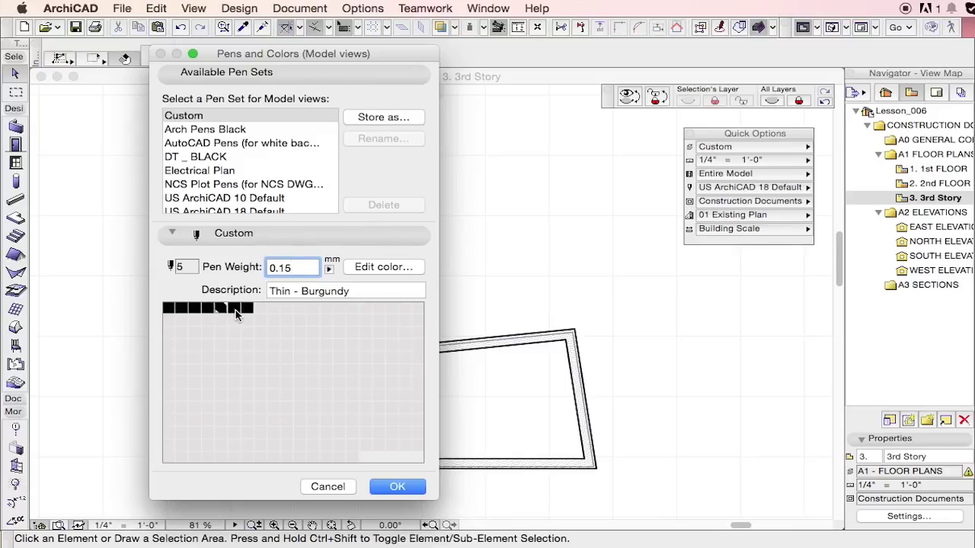
left_click(234, 309)
left_click(248, 308)
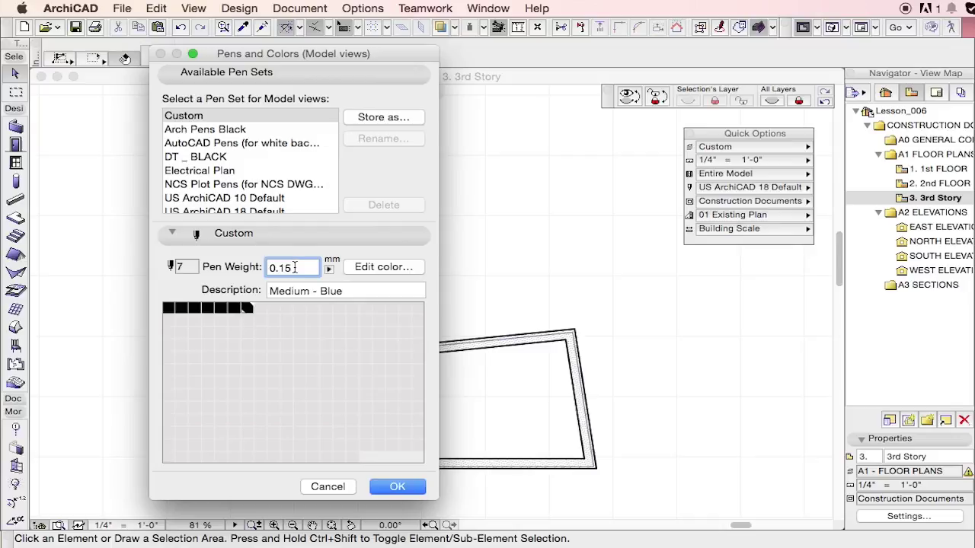
left_click_drag(291, 268, 280, 267)
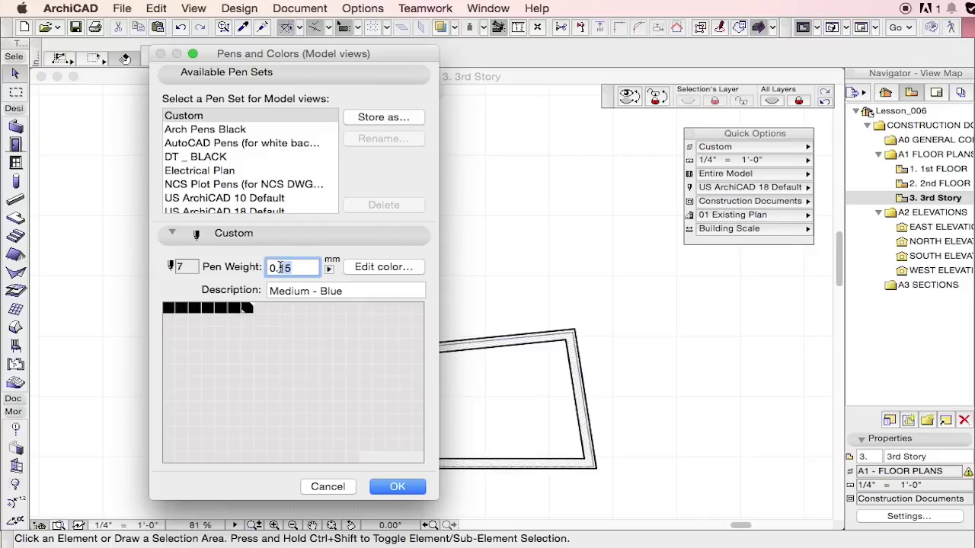
type("01")
- Review the new weights of pens 1–7 in the Custom set
left_click(294, 310)
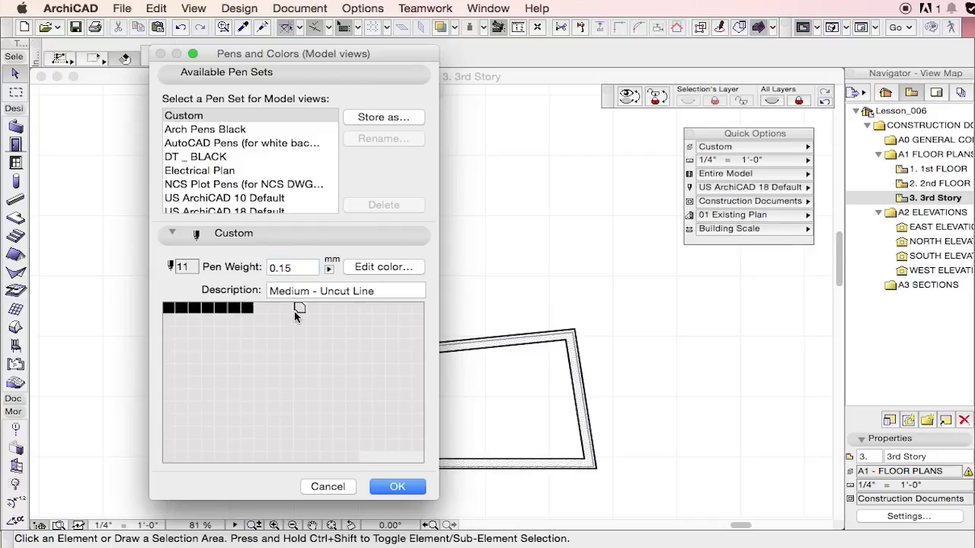
left_click(172, 309)
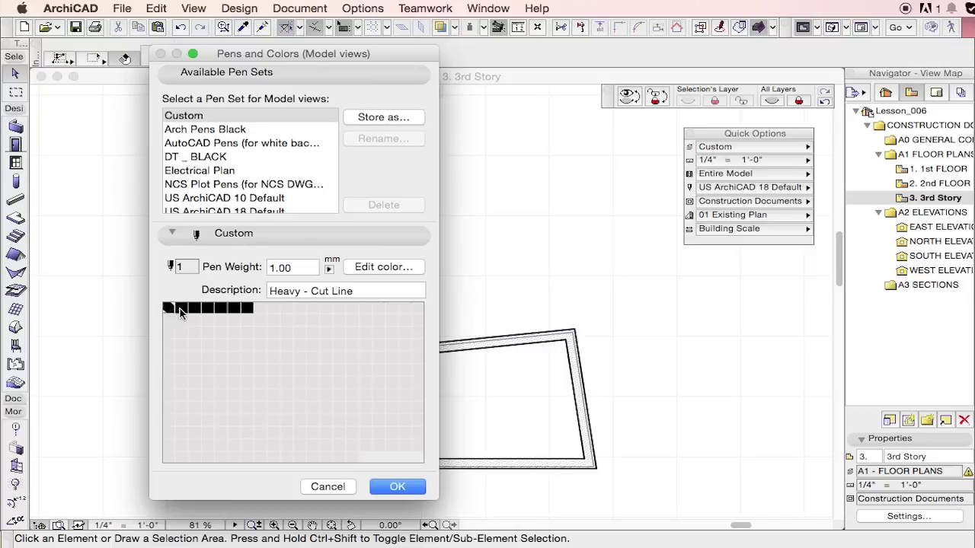
left_click(182, 310)
left_click(194, 310)
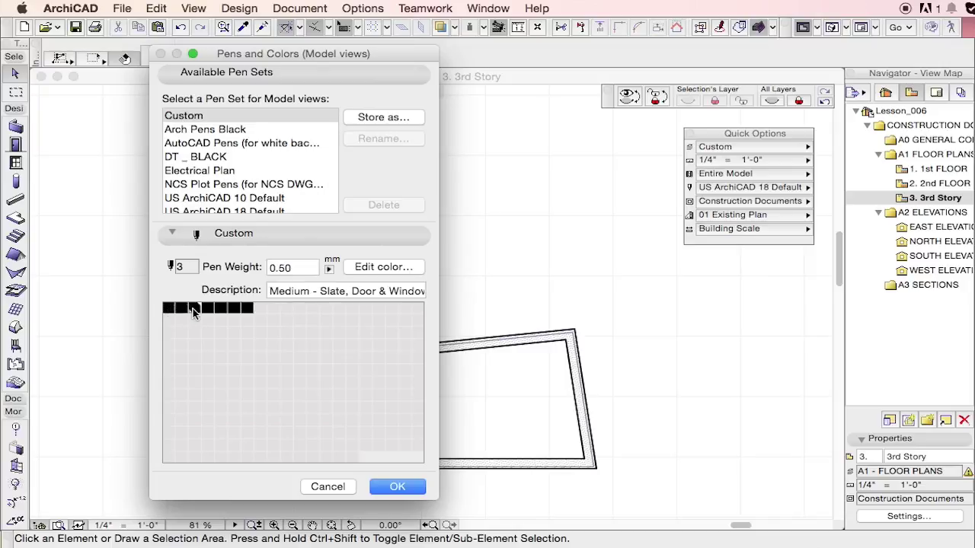
left_click(207, 310)
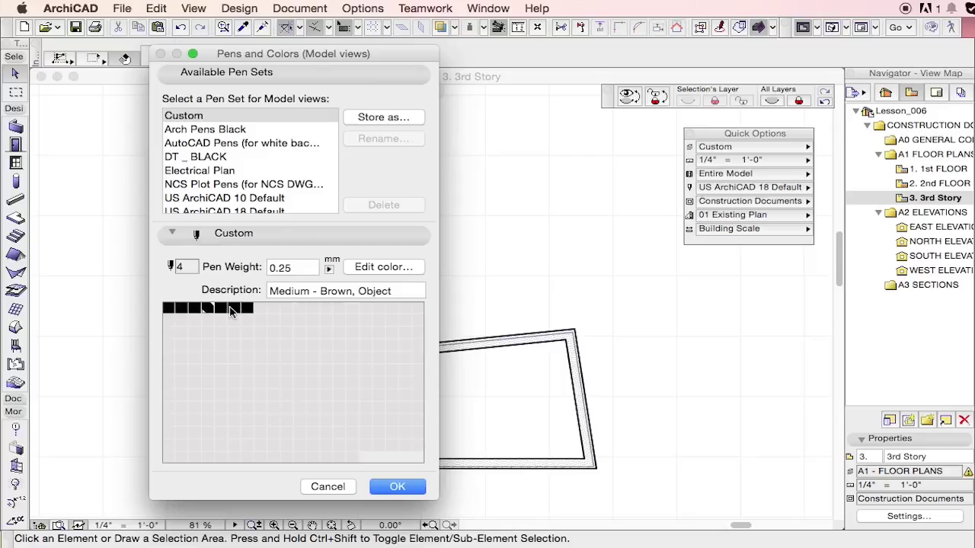
left_click(221, 310)
left_click(233, 310)
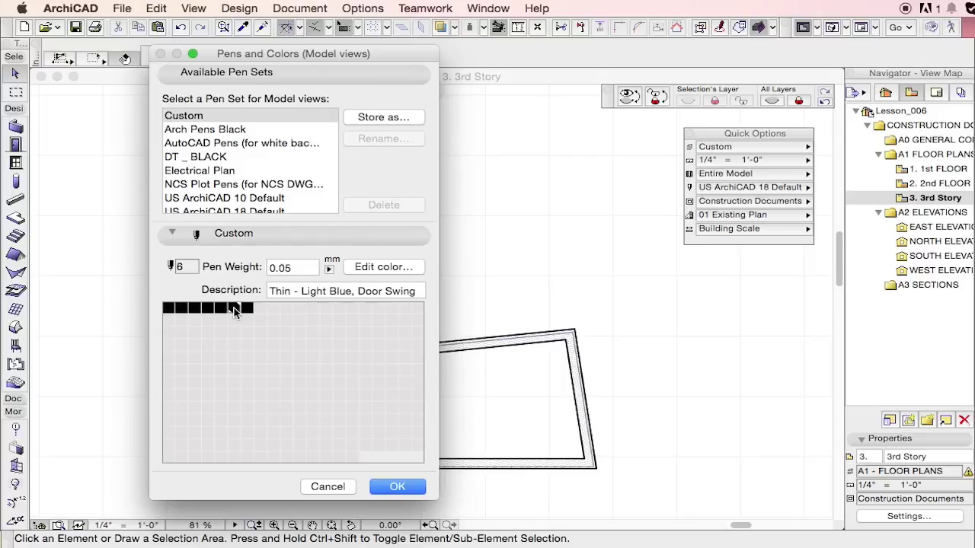
left_click(246, 309)
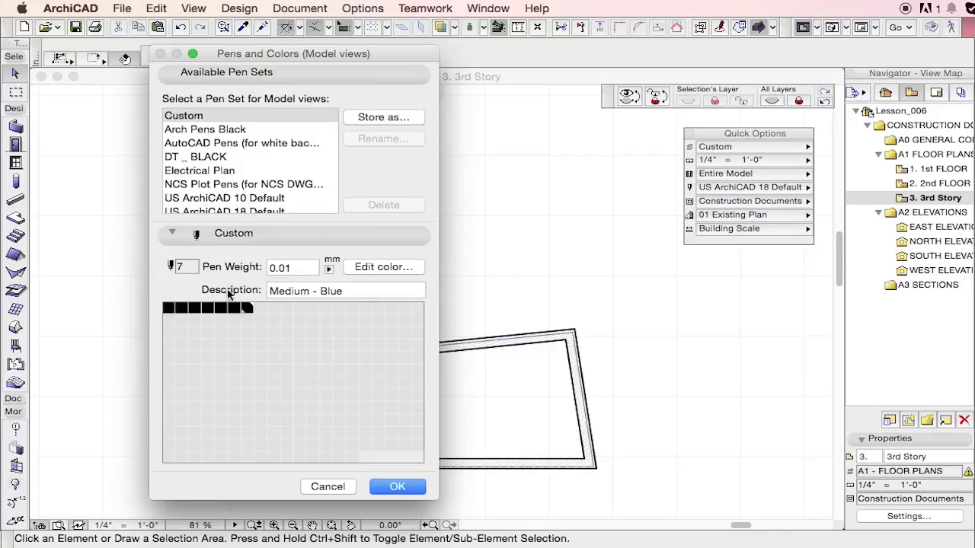
left_click(168, 308)
left_click(361, 297)
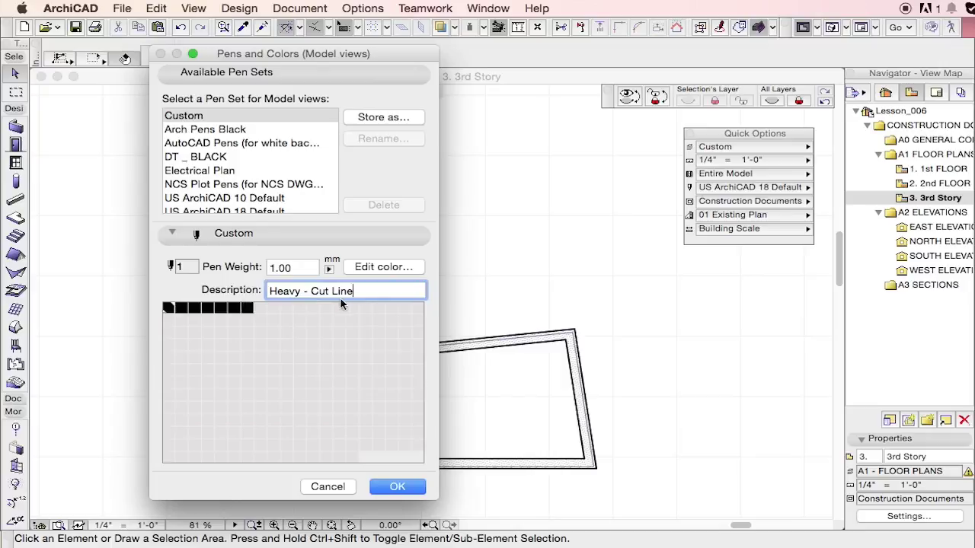
- Describe pen 2 as 'Medium Dark' and confirm its colour stays black
left_click(183, 309)
left_click_drag(347, 292, 213, 282)
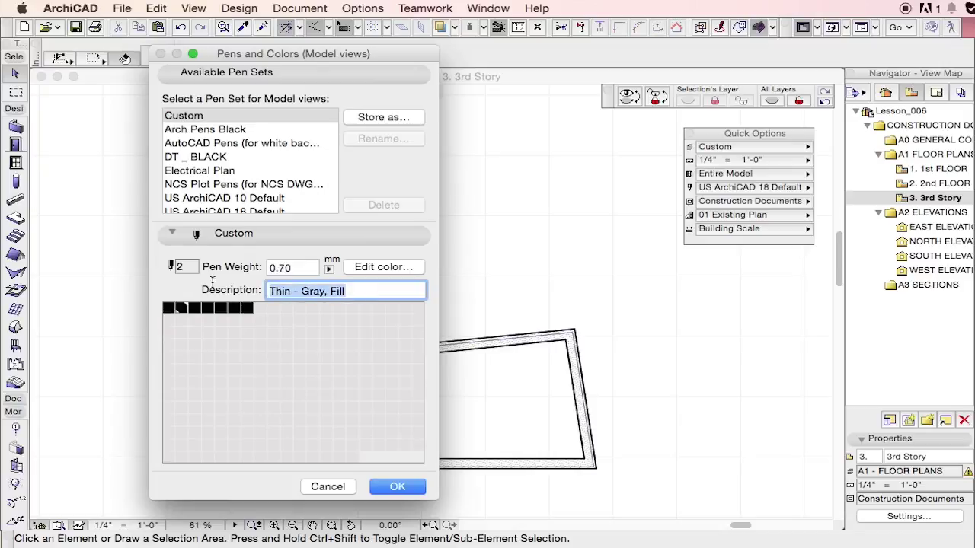
type("MEDIU")
key("BackSpace")
key("BackSpace")
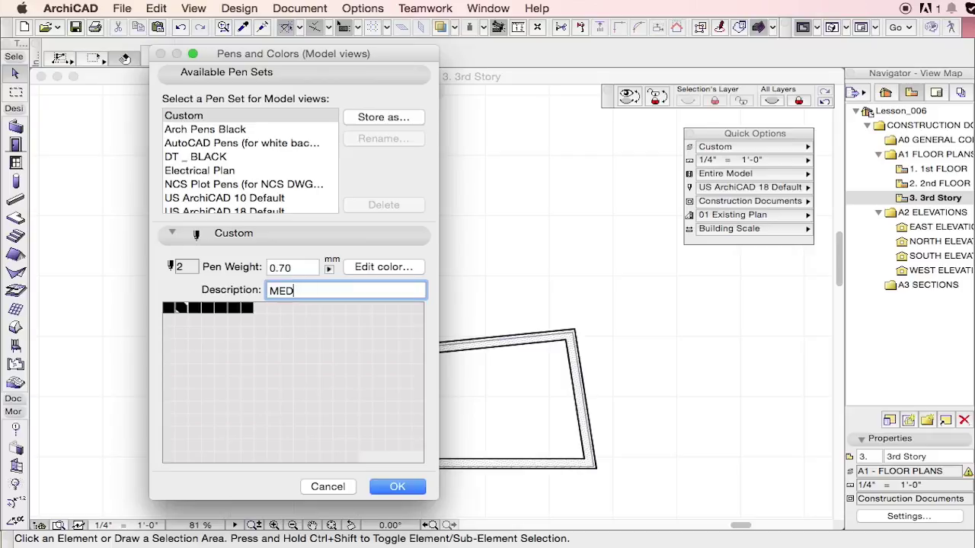
key("BackSpace")
key("BackSpace")
type("edium Dark")
double_click(192, 307)
left_click(253, 265)
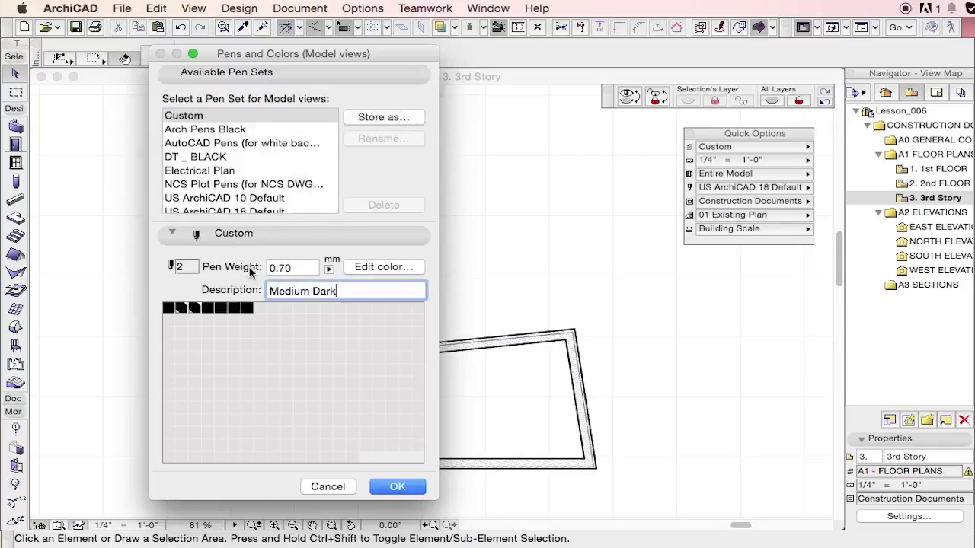
double_click(186, 307)
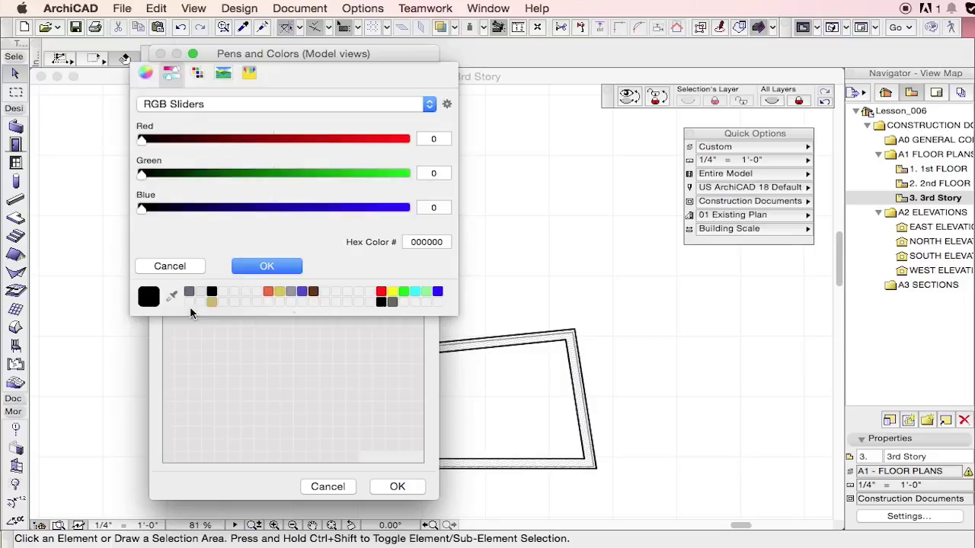
left_click(254, 266)
- Describe pen 3 as 'Medium' and confirm its colour stays black
left_click(219, 321)
left_click(197, 308)
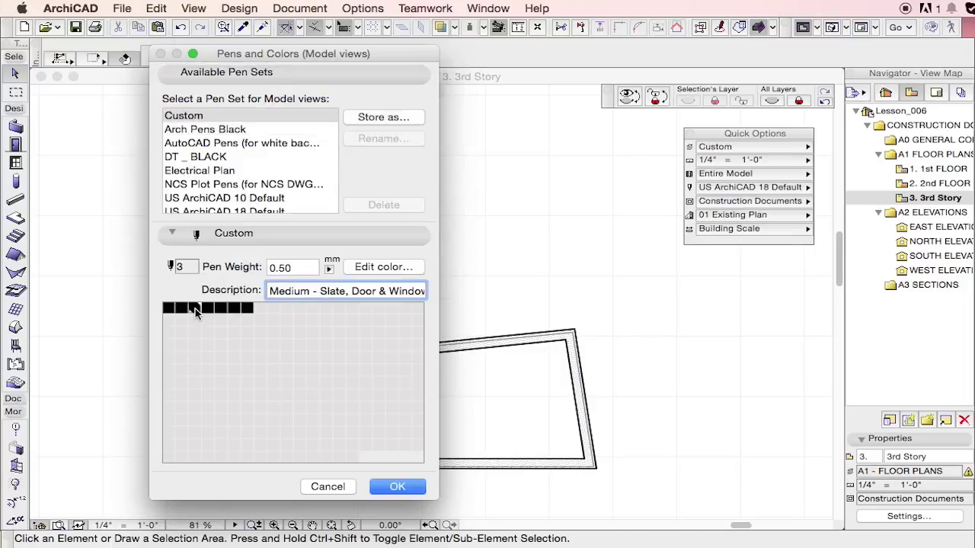
triple_click(347, 290)
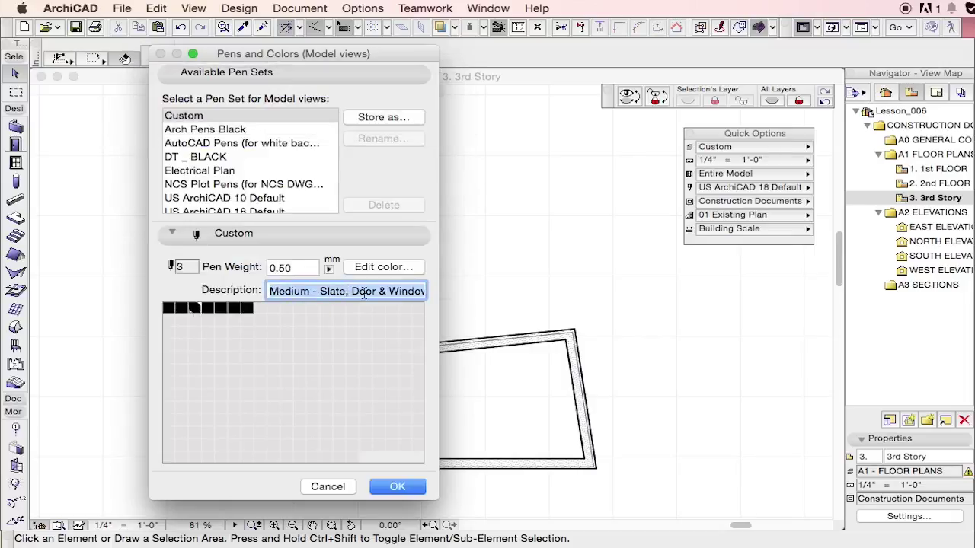
type("me")
key("BackSpace")
key("BackSpace")
type("Medium")
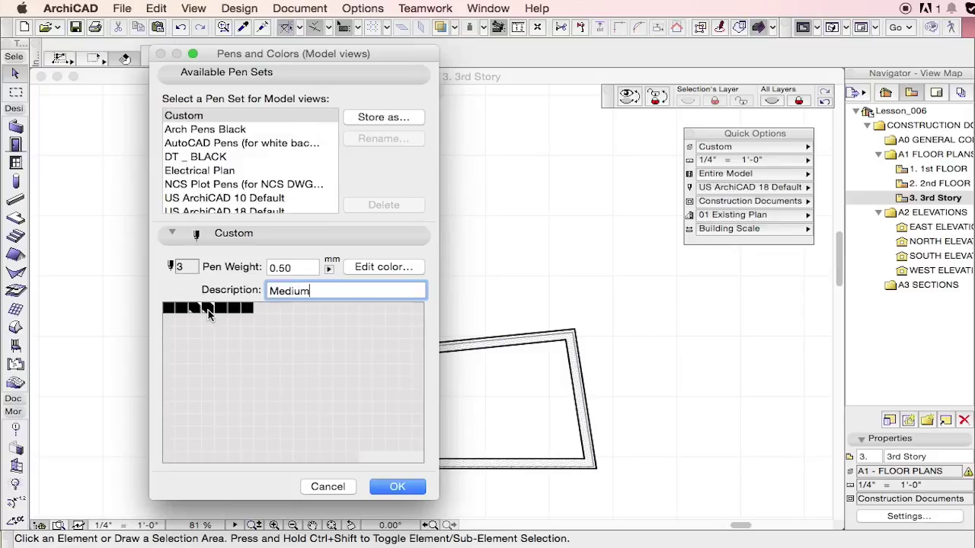
double_click(195, 310)
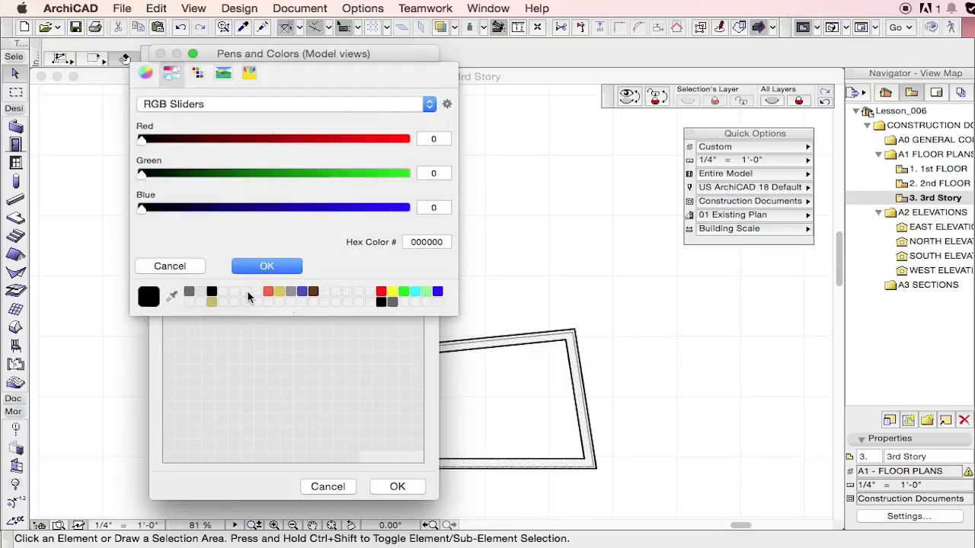
left_click(259, 266)
left_click(245, 309)
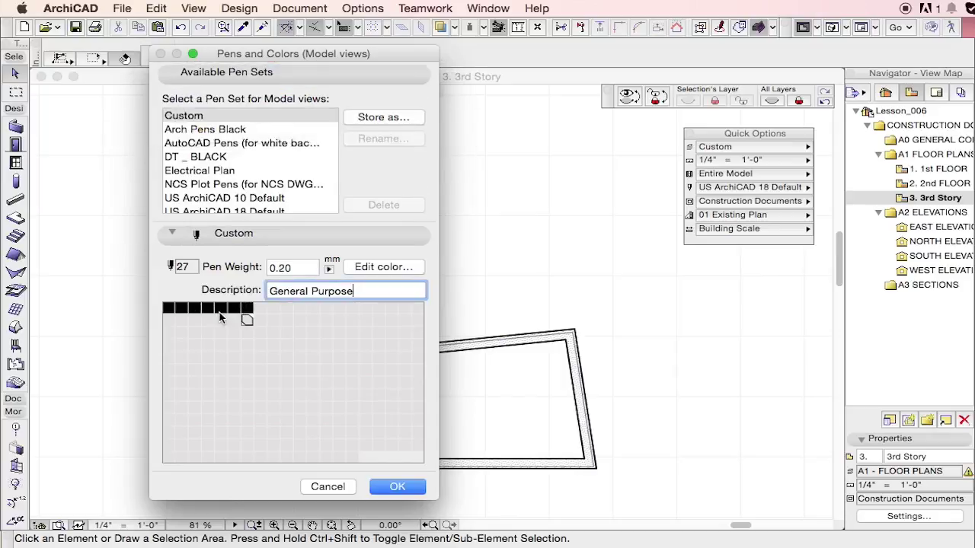
left_click(169, 309)
scroll(229, 190, "down", 1)
- Show the US ArchiCAD 10 Default set and edit teal pen 46's colour, making it Custom
scroll(229, 190, "down", 1)
left_click(230, 186)
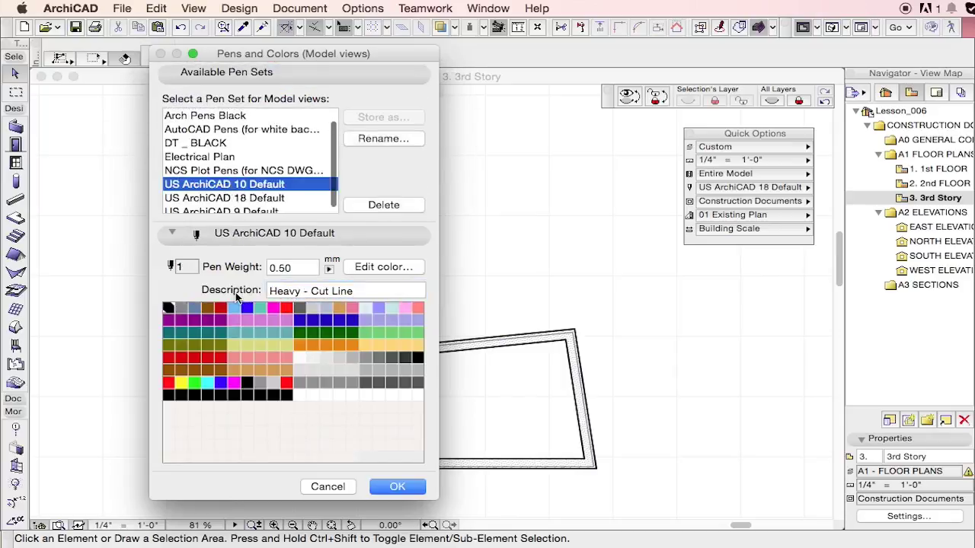
left_click(302, 340)
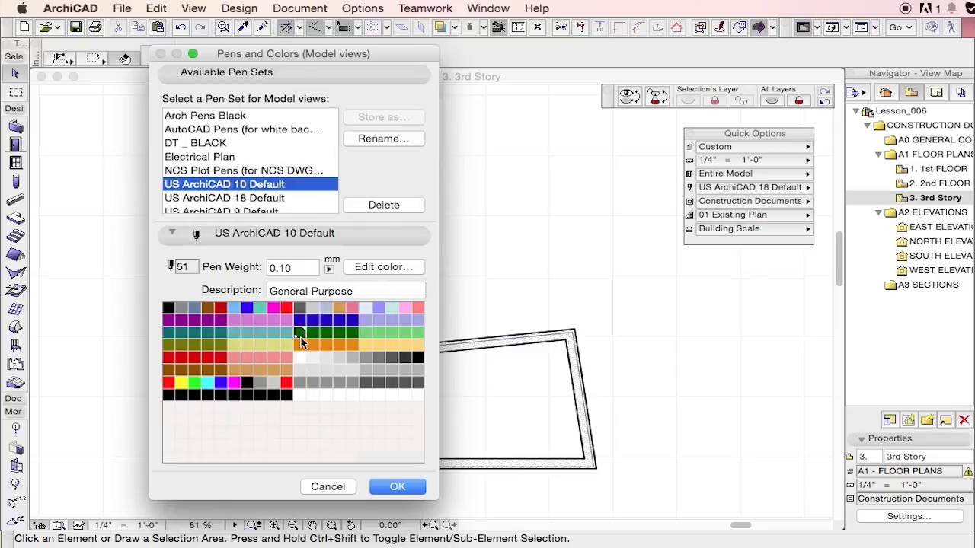
left_click(261, 343)
double_click(233, 332)
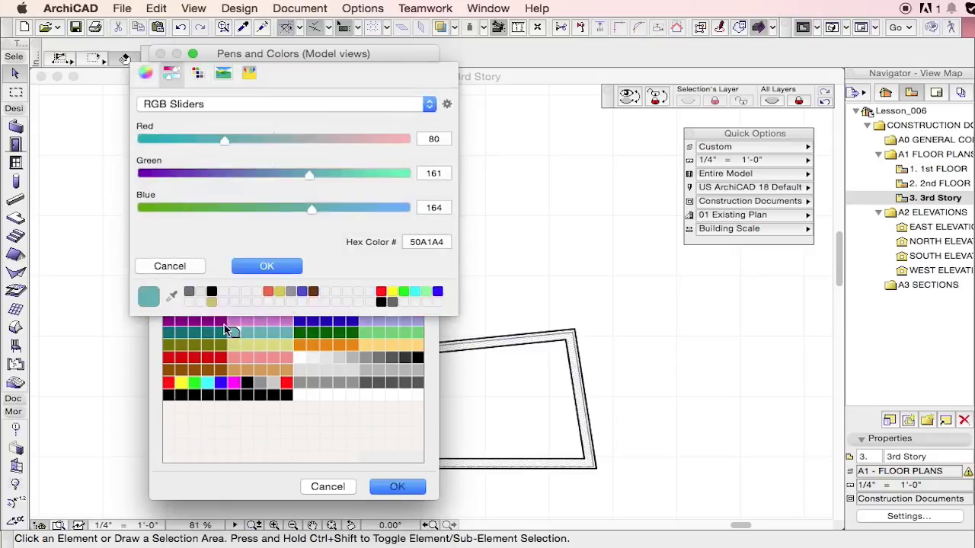
key("Return")
- Compare pens 26, 7 and 6, then select pen 6's 'Thin - Light Blue, Door Swing' description
left_click(235, 321)
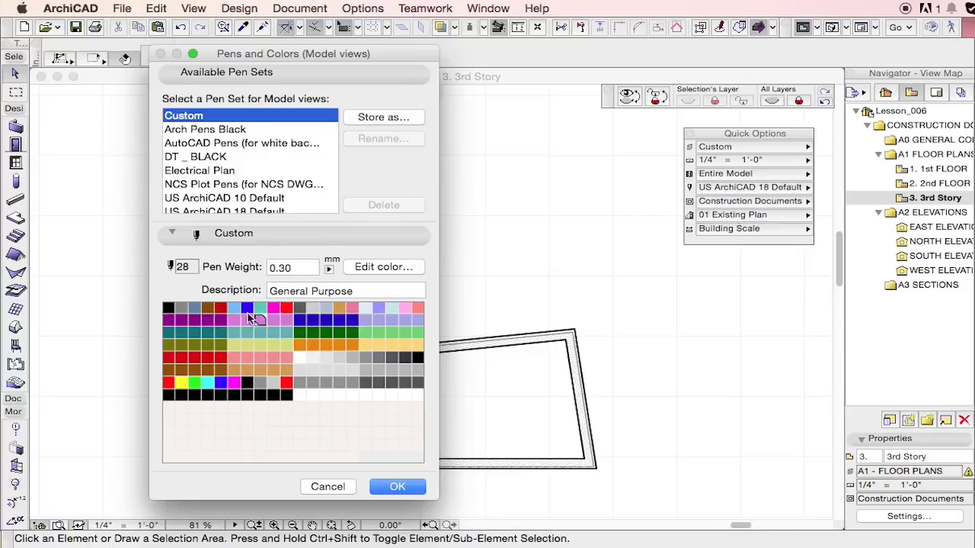
left_click(242, 309)
left_click(234, 308)
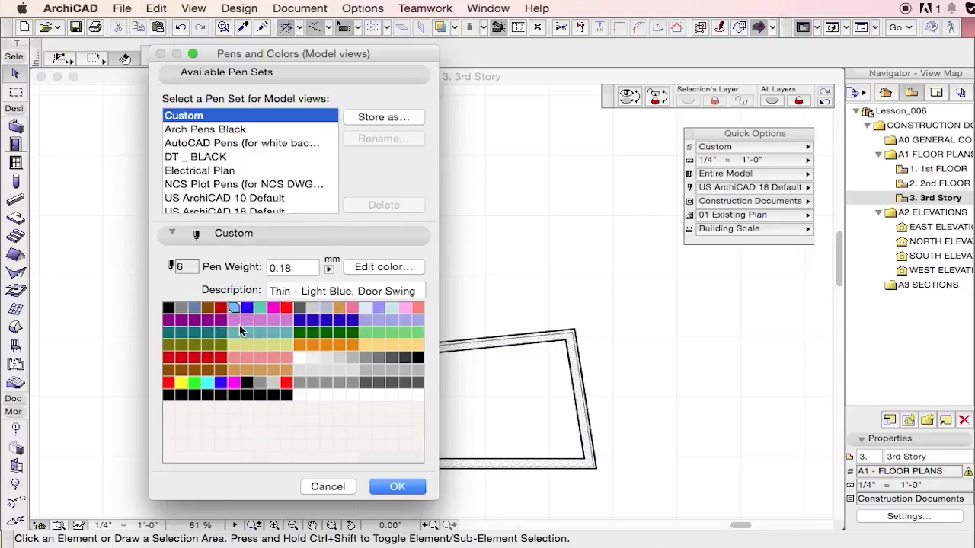
left_click(247, 308)
left_click(233, 308)
left_click(294, 292)
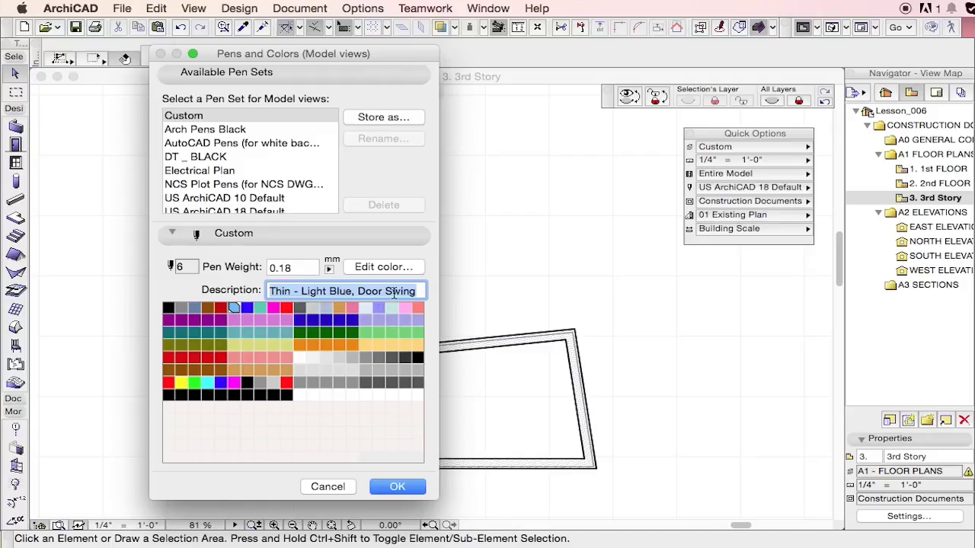
- Change burgundy pen 5's description to 'Thin - Furniture' and close the pens dialog
left_click(222, 308)
double_click(339, 291)
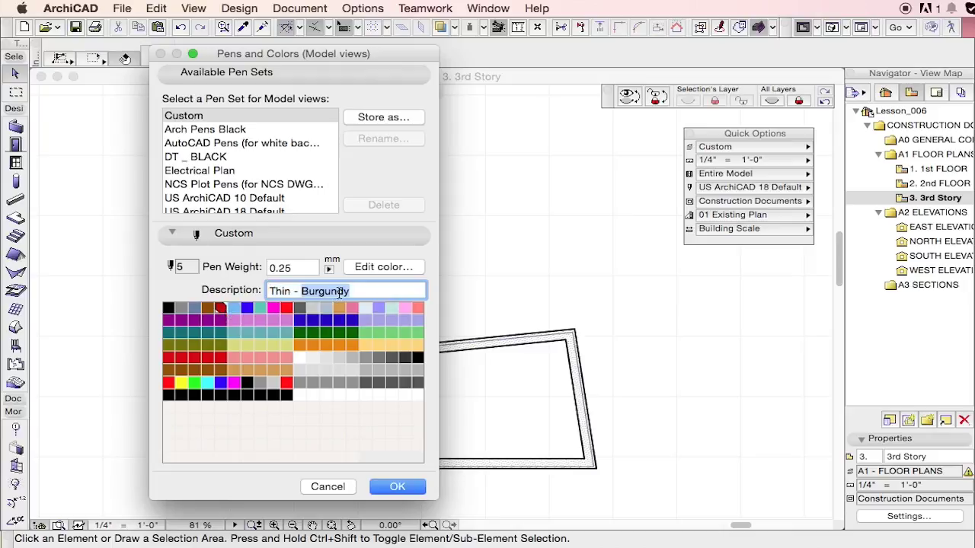
type("furn")
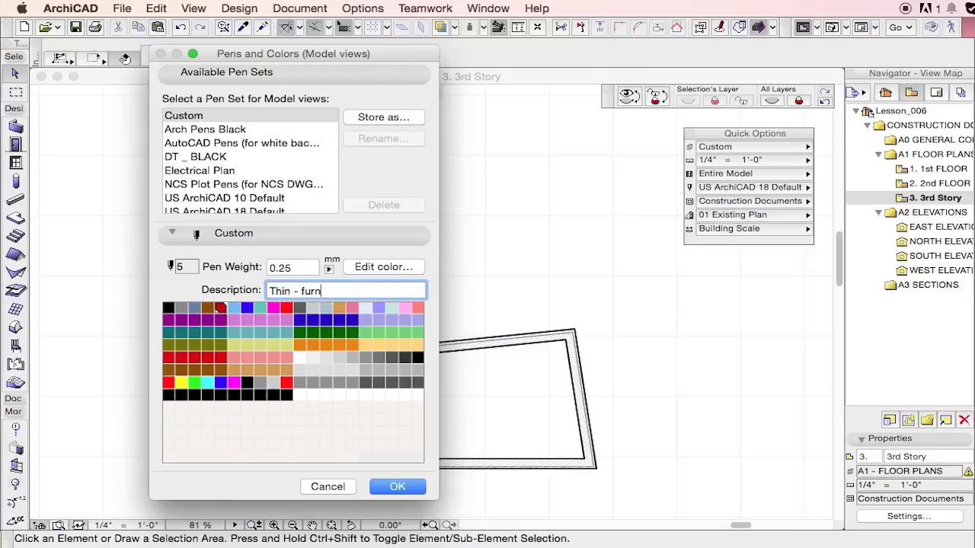
key("BackSpace")
key("BackSpace")
key("BackSpace")
key("BackSpace")
type("Furniture")
key("Return")
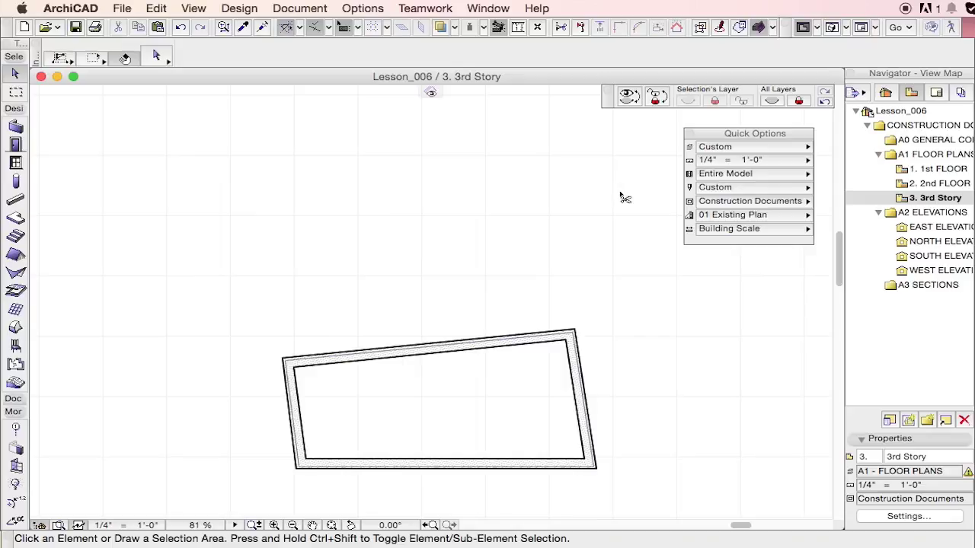
- Open the default Door settings with Floor Plan and Section expanded and General Settings as a list
left_click(15, 347)
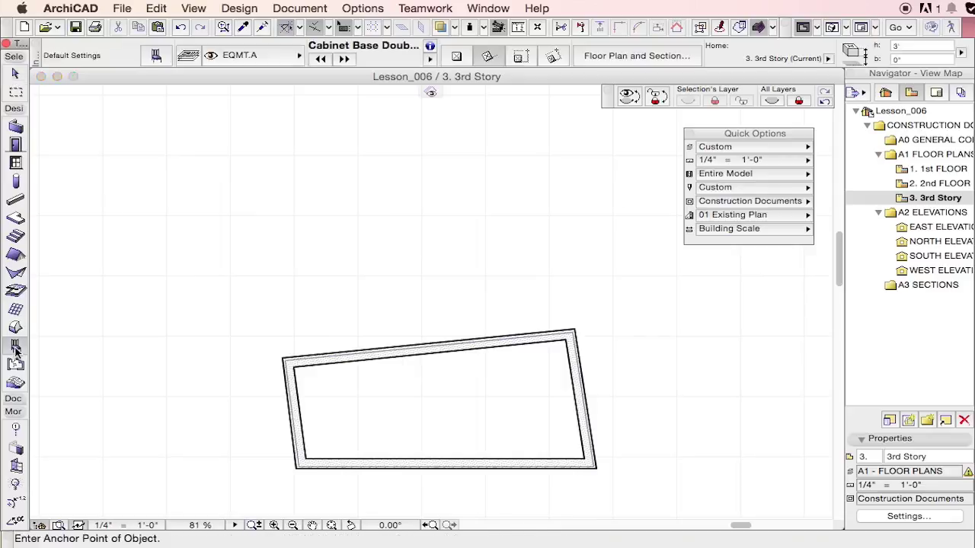
double_click(16, 145)
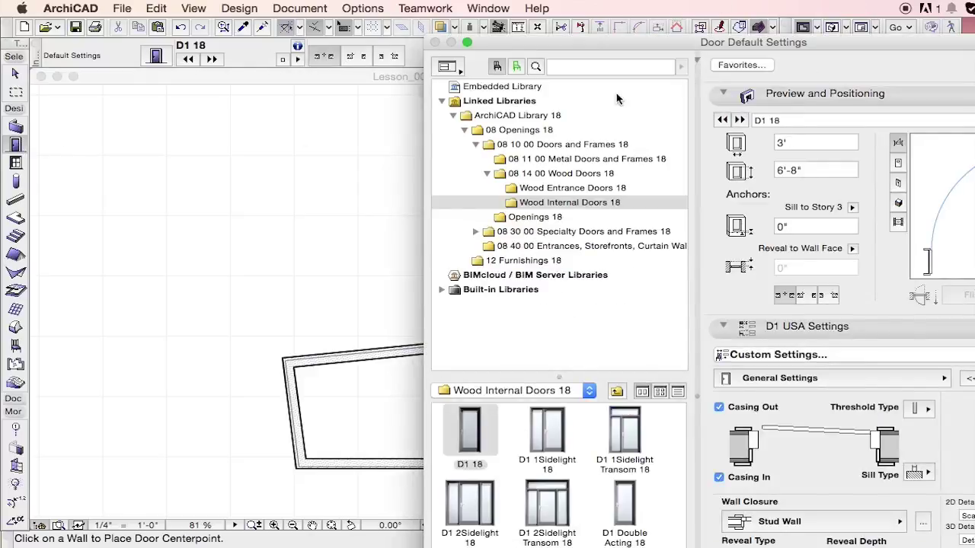
left_click_drag(687, 45, 449, 29)
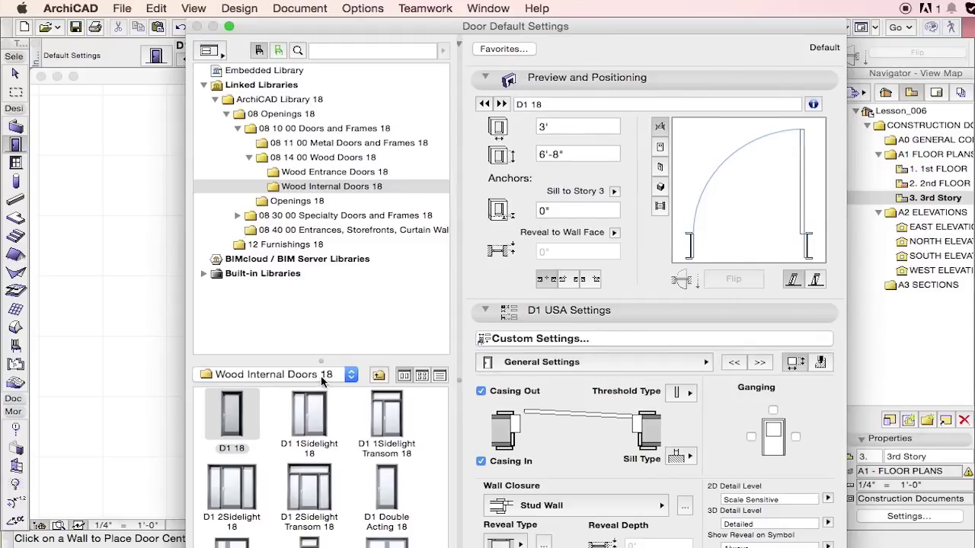
left_click(499, 312)
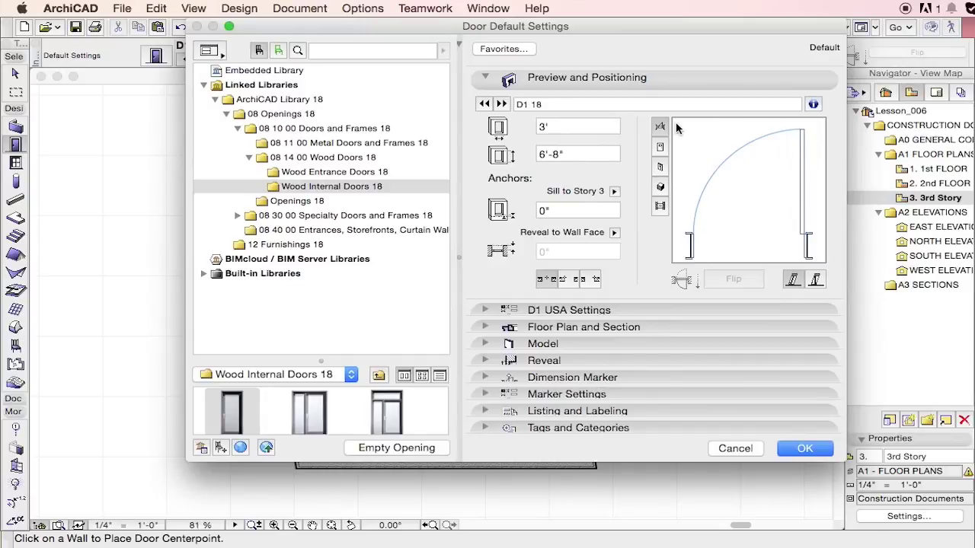
left_click(612, 78)
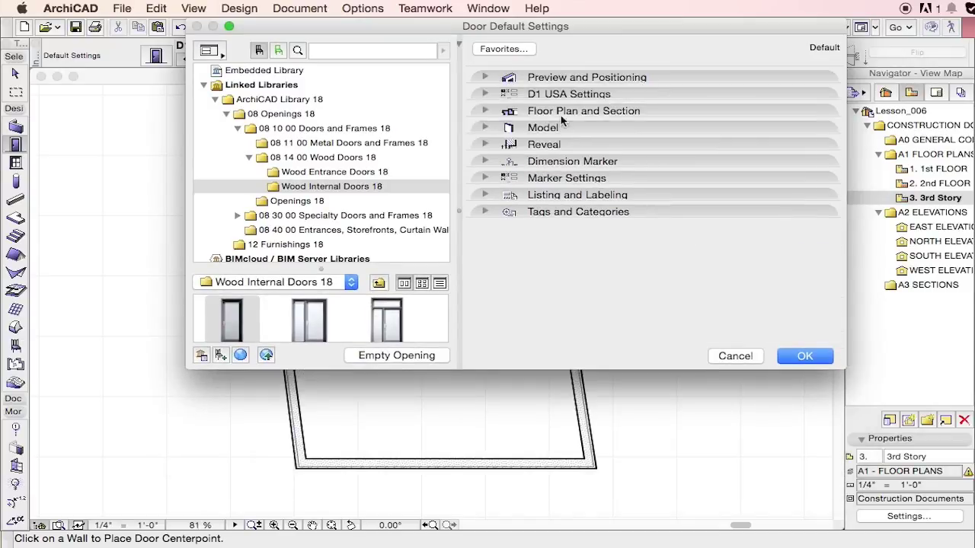
left_click(560, 108)
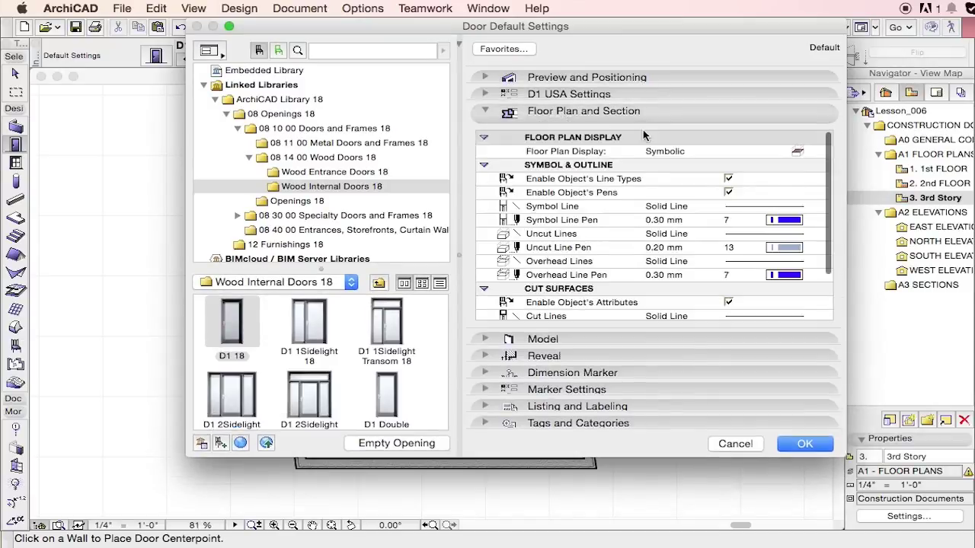
left_click(557, 94)
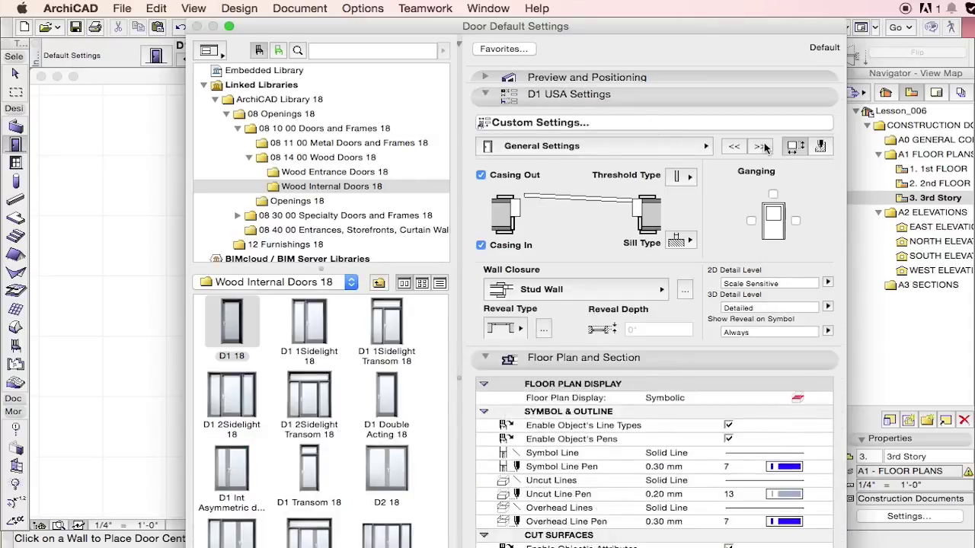
left_click(761, 146)
left_click(733, 146)
left_click(820, 146)
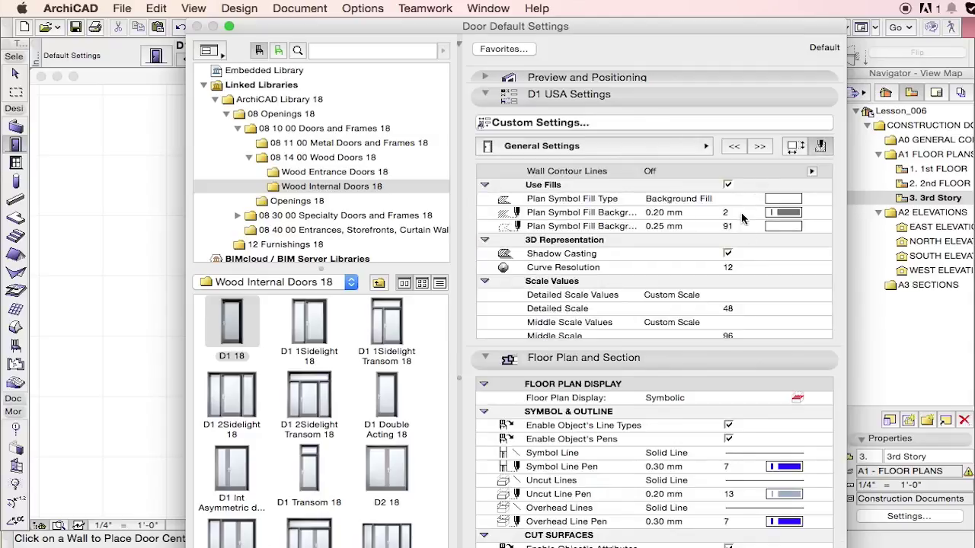
- Set the door's floor-plan Symbol Line Pen to pen 6 (0.18 mm)
left_click(753, 468)
left_click(813, 467)
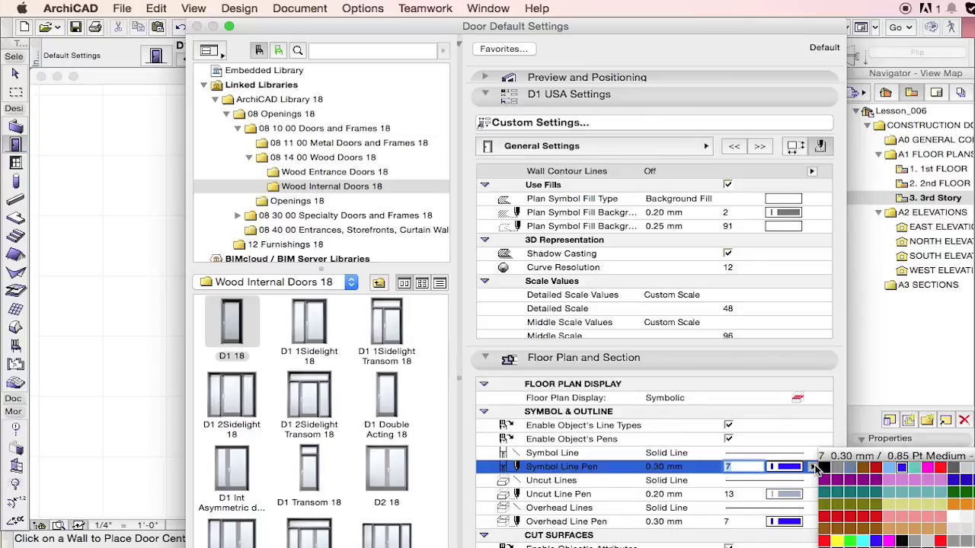
left_click(889, 467)
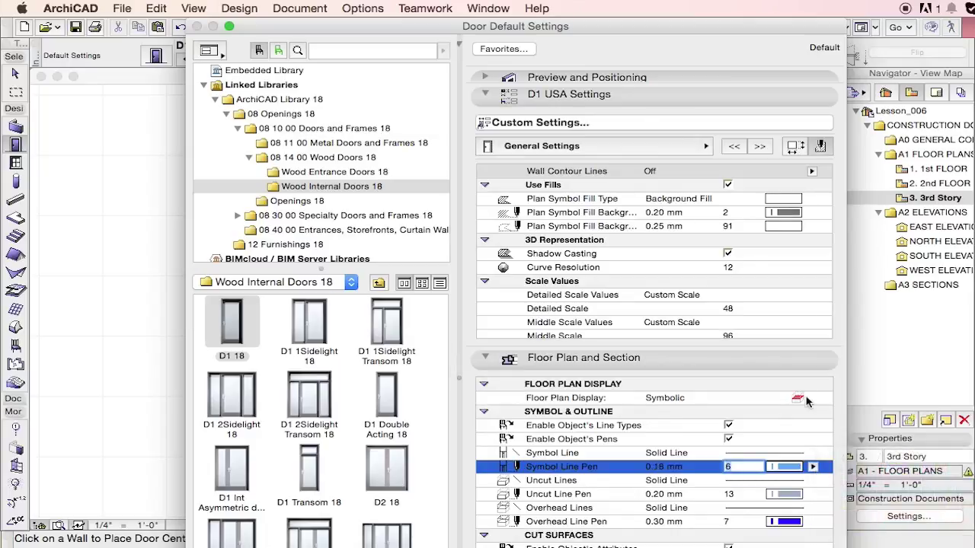
- Page through the D1 USA Settings pages to Threshold and Sill, then back to General Settings
left_click(661, 77)
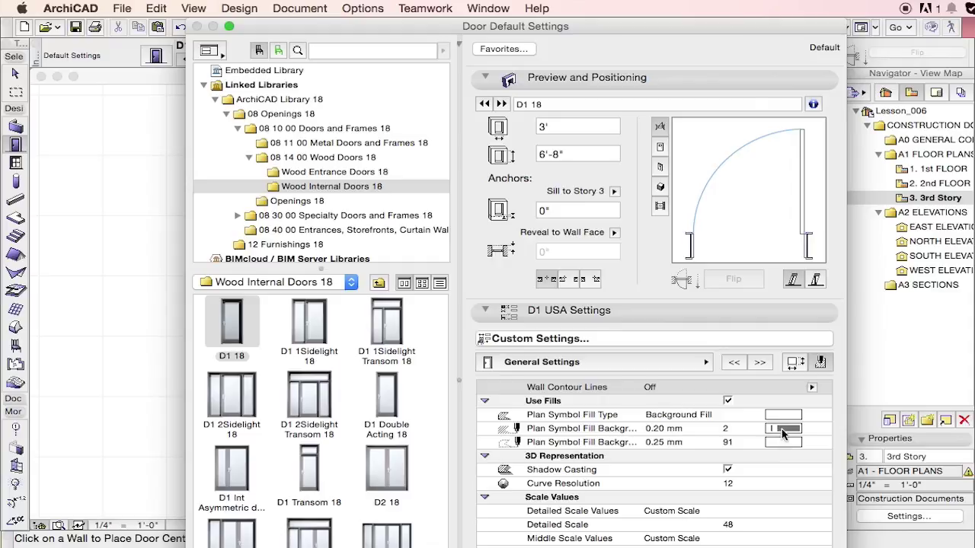
scroll(703, 499, "up", 2)
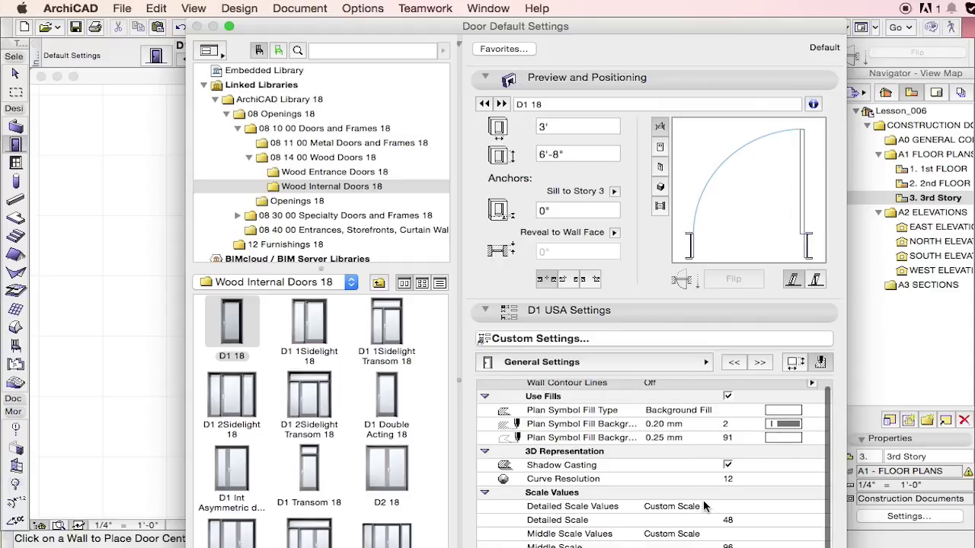
left_click(758, 363)
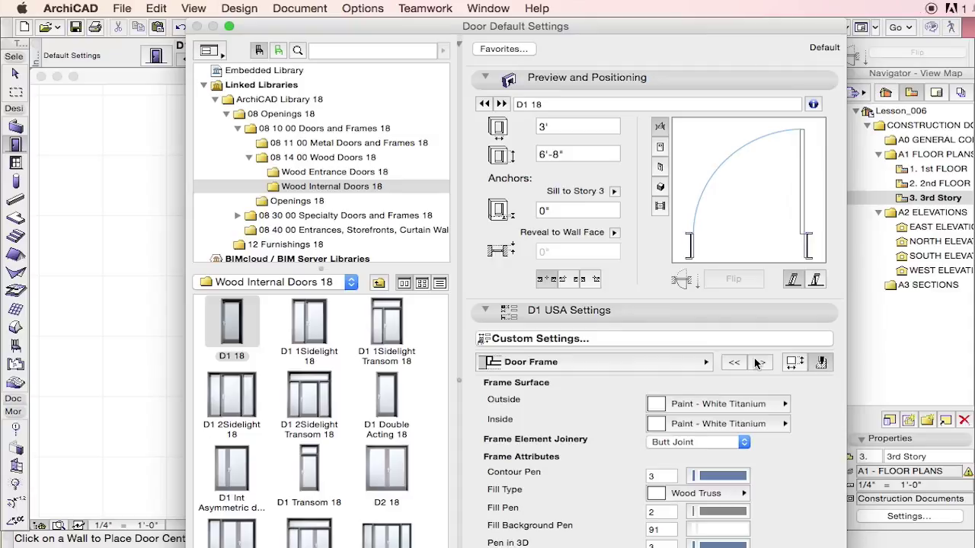
left_click(758, 363)
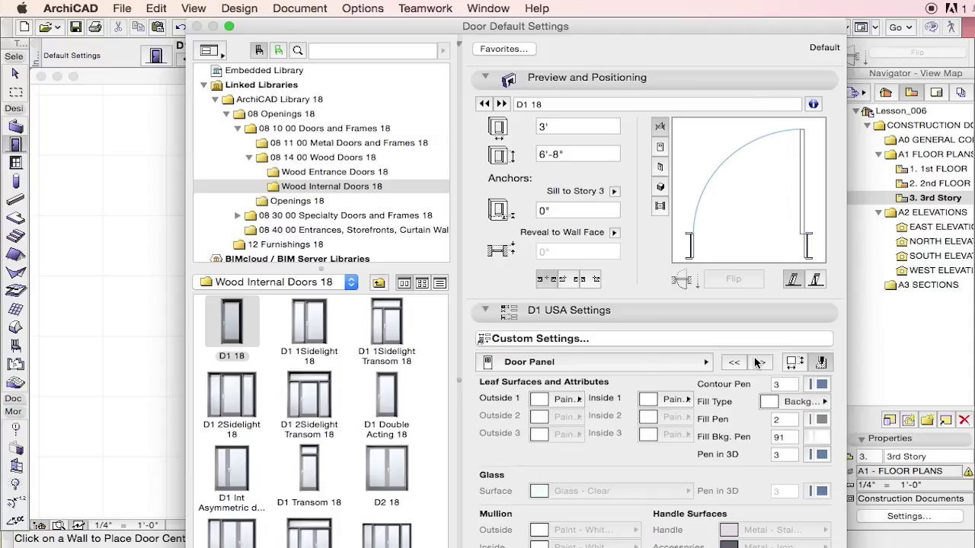
left_click(757, 362)
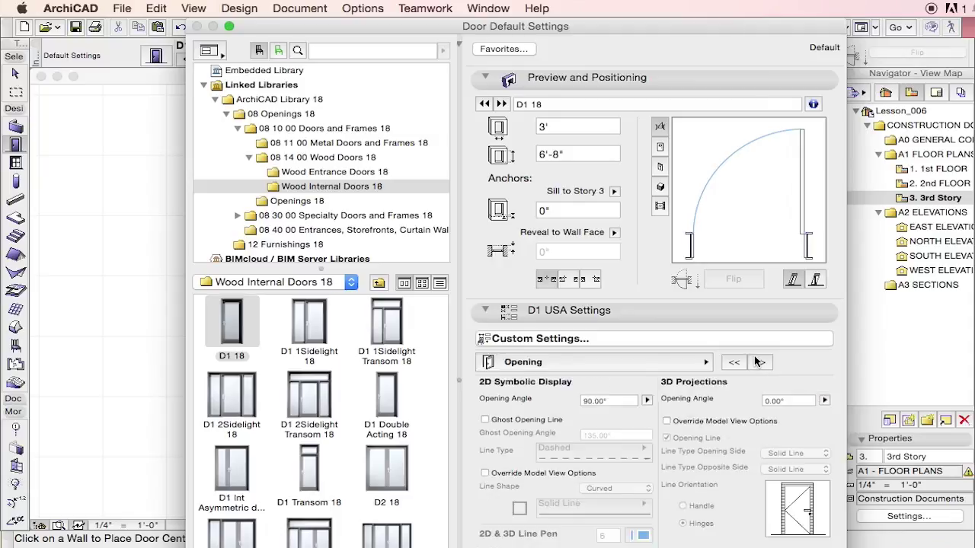
left_click(757, 362)
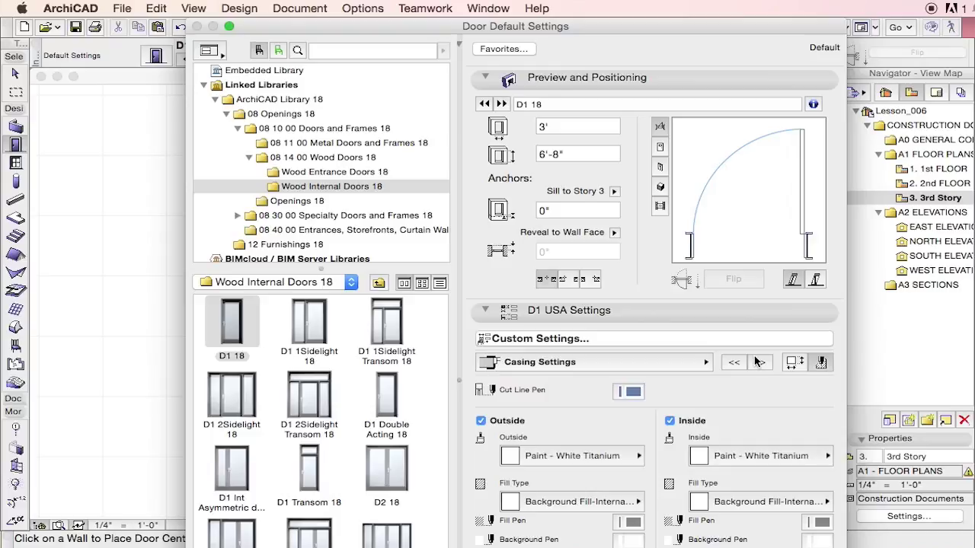
left_click(753, 363)
left_click(734, 363)
left_click(733, 363)
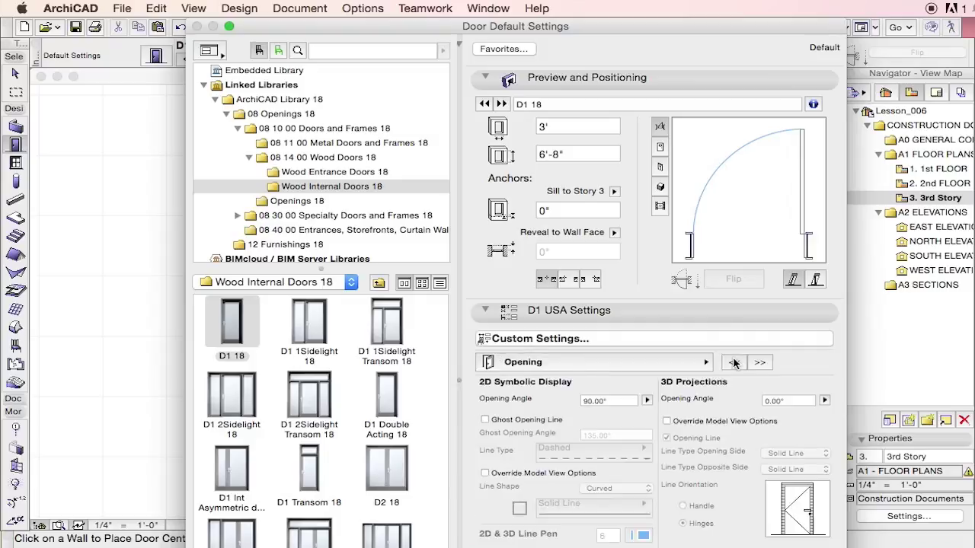
left_click(733, 362)
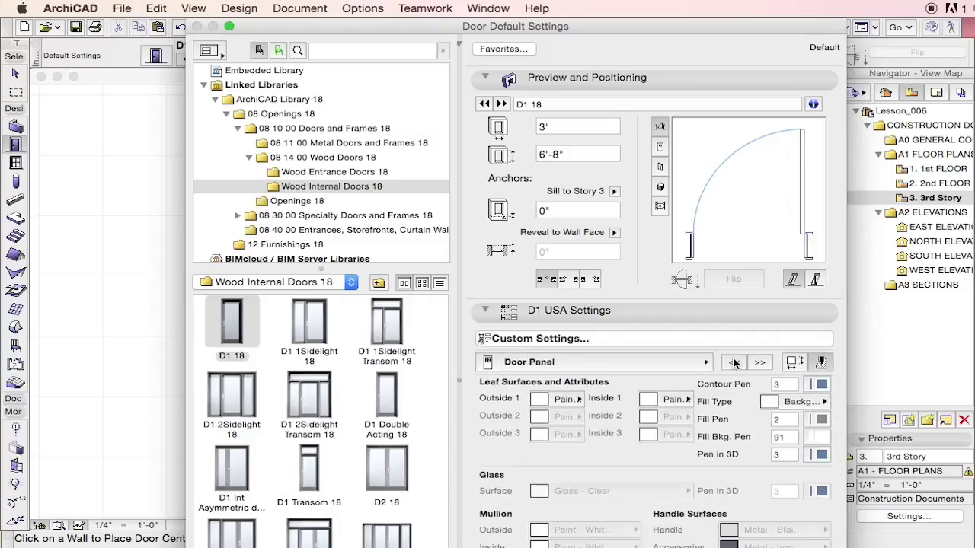
left_click(734, 363)
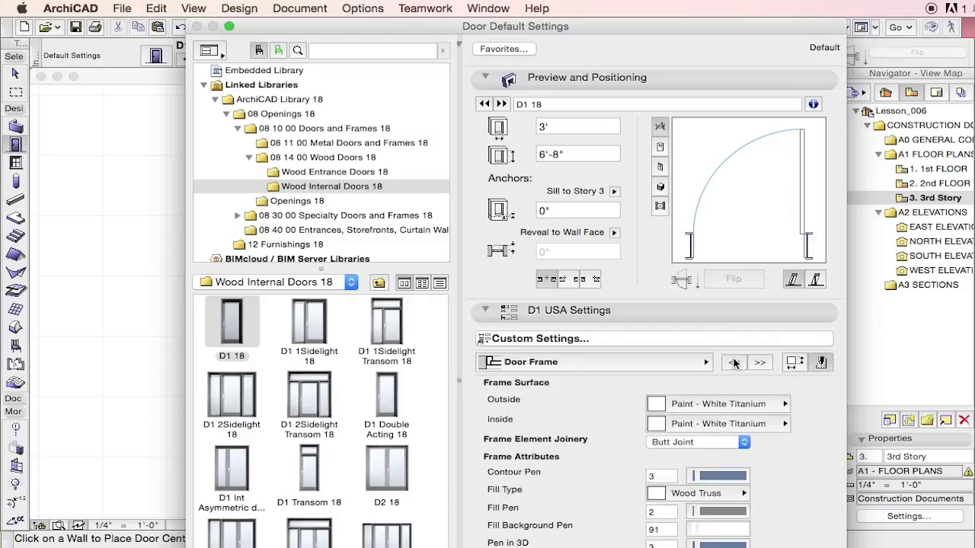
left_click(733, 362)
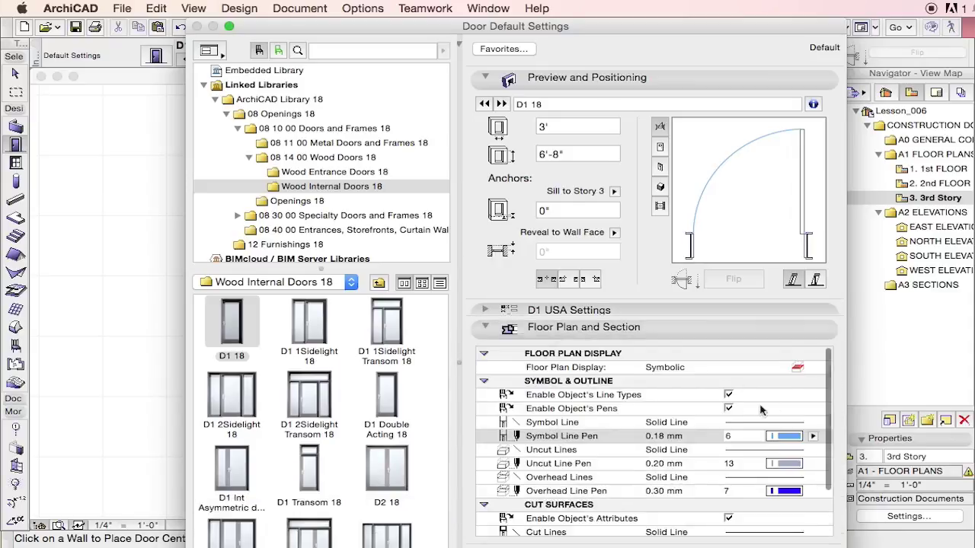
- Keep the door's own object pens and line types enabled after toggling both options
left_click(729, 409)
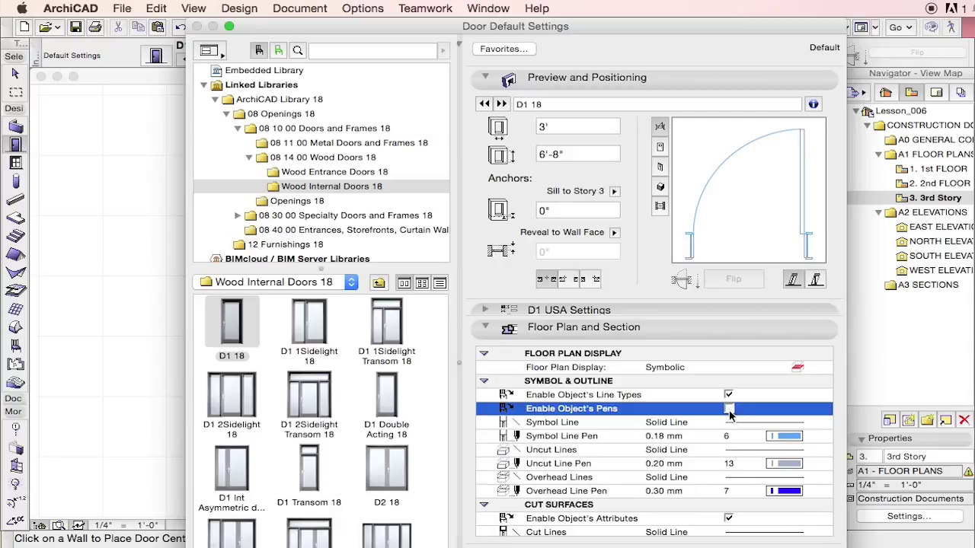
left_click(729, 409)
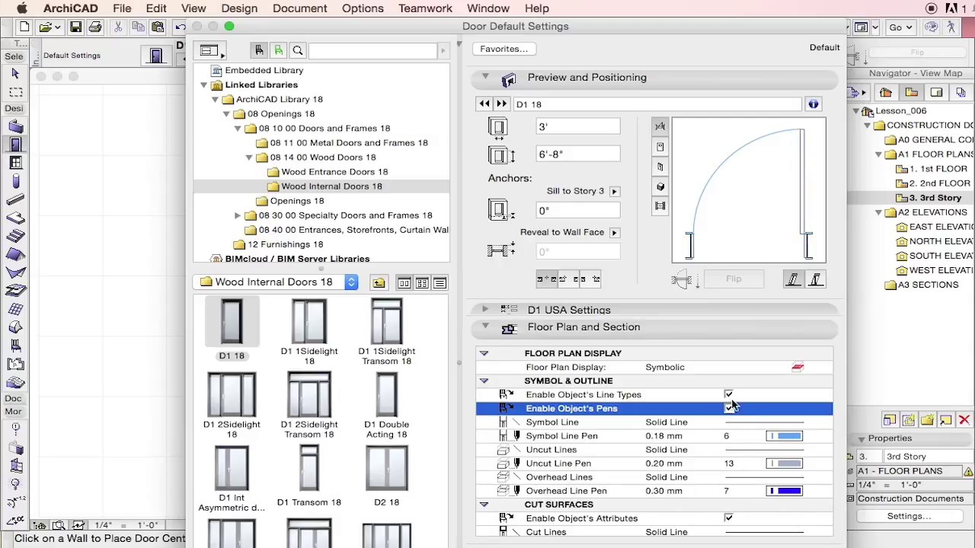
left_click(729, 396)
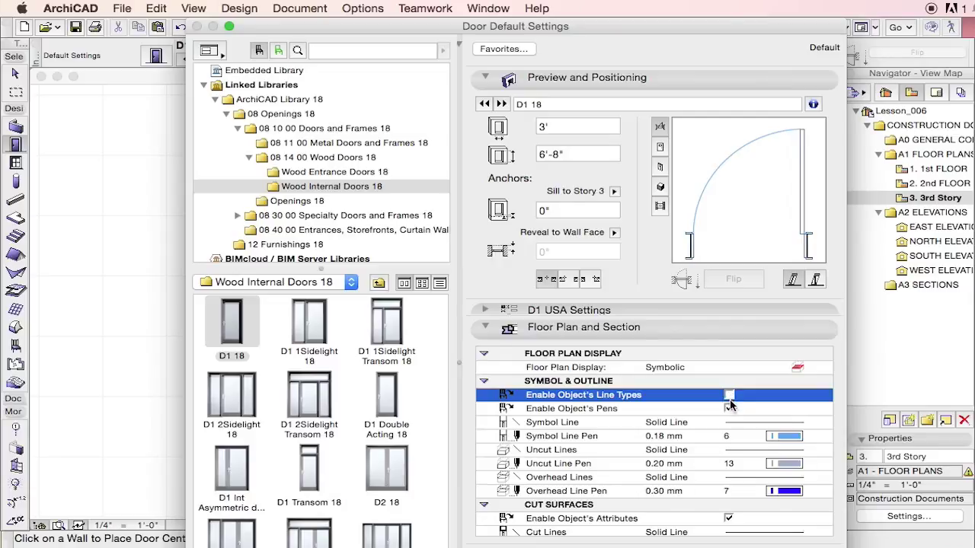
left_click(728, 396)
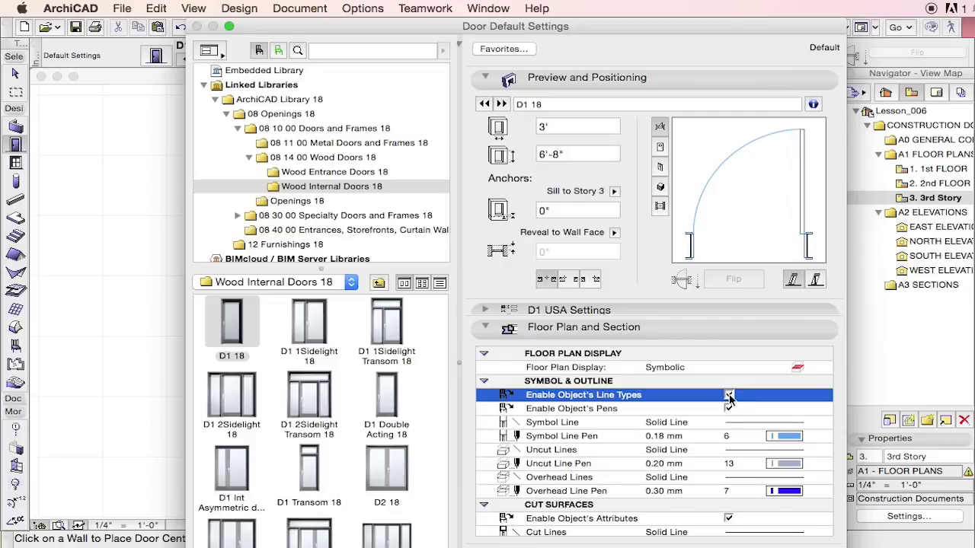
- Expand D1 USA Settings and view the Door Frame and Door Panel pages
left_click(562, 310)
left_click(759, 363)
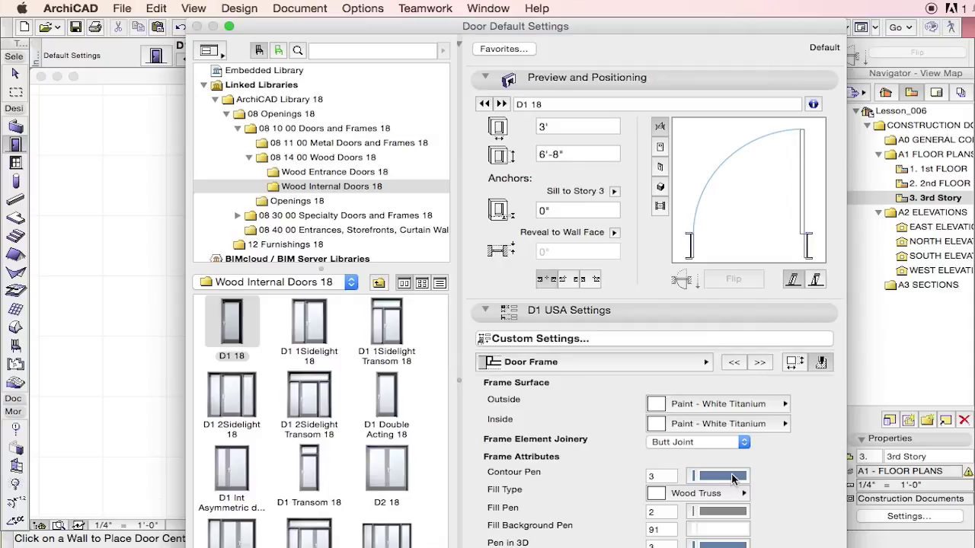
left_click(759, 362)
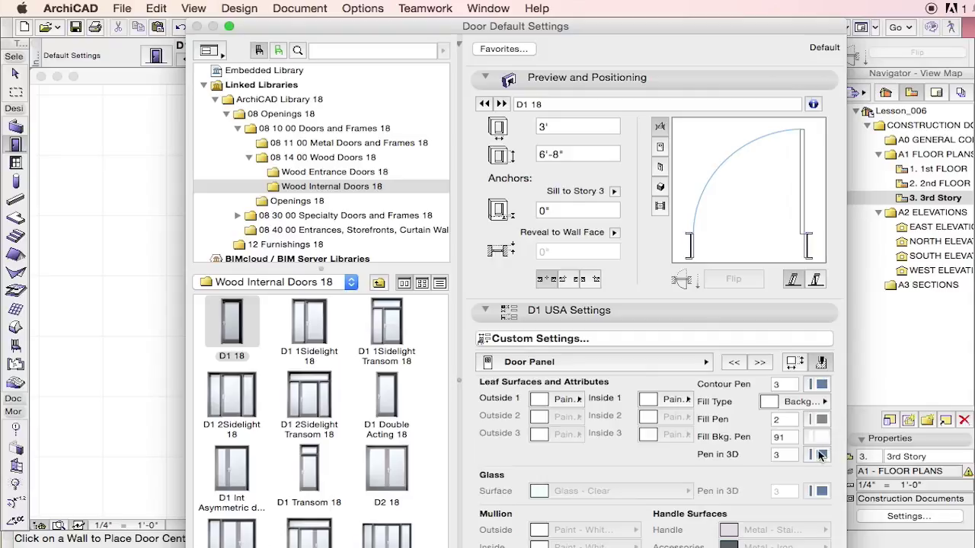
key("Return")
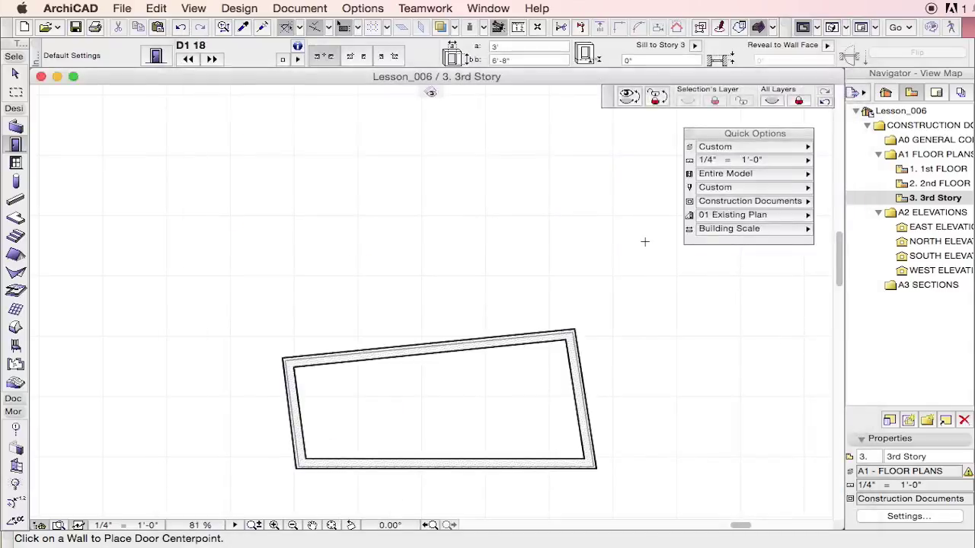
left_click(346, 10)
mouse_move(457, 26)
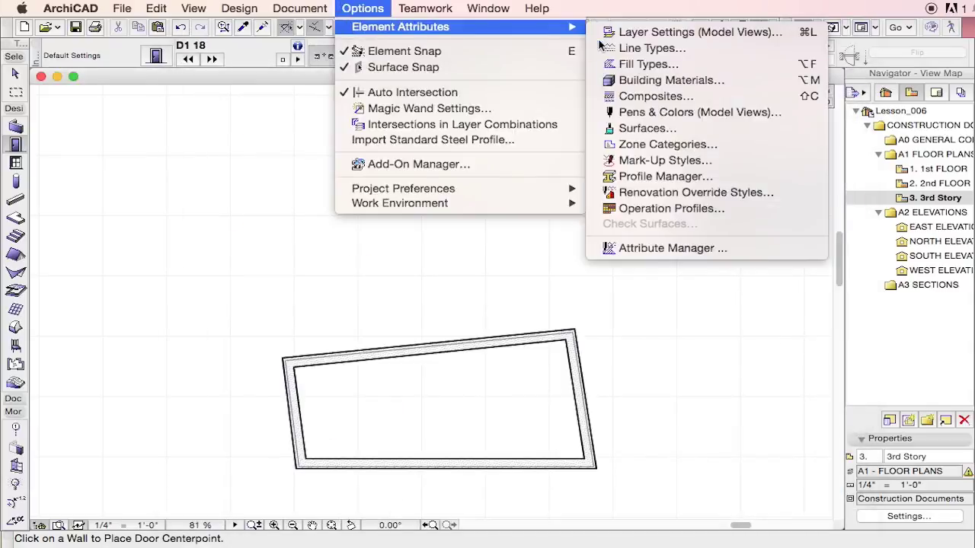
left_click(649, 115)
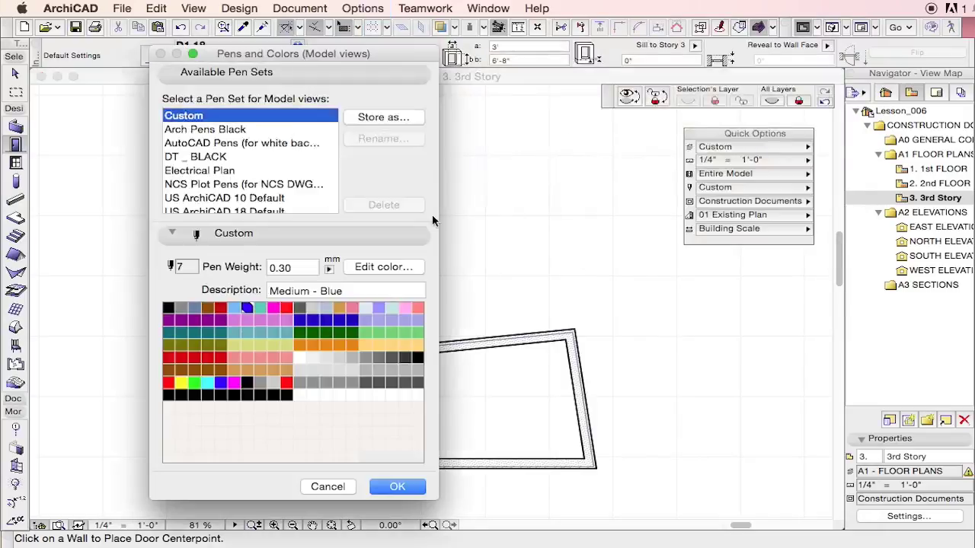
left_click(168, 320)
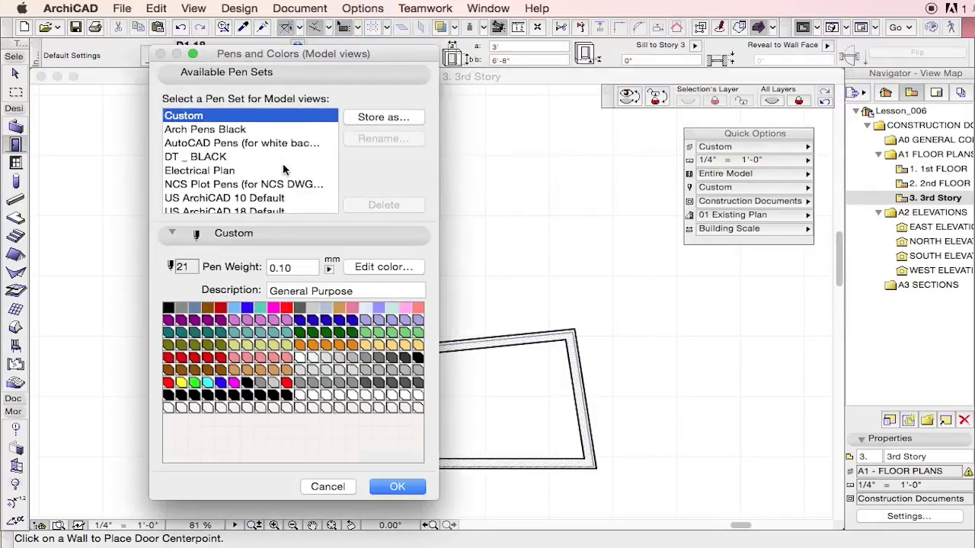
scroll(283, 164, "down", 2)
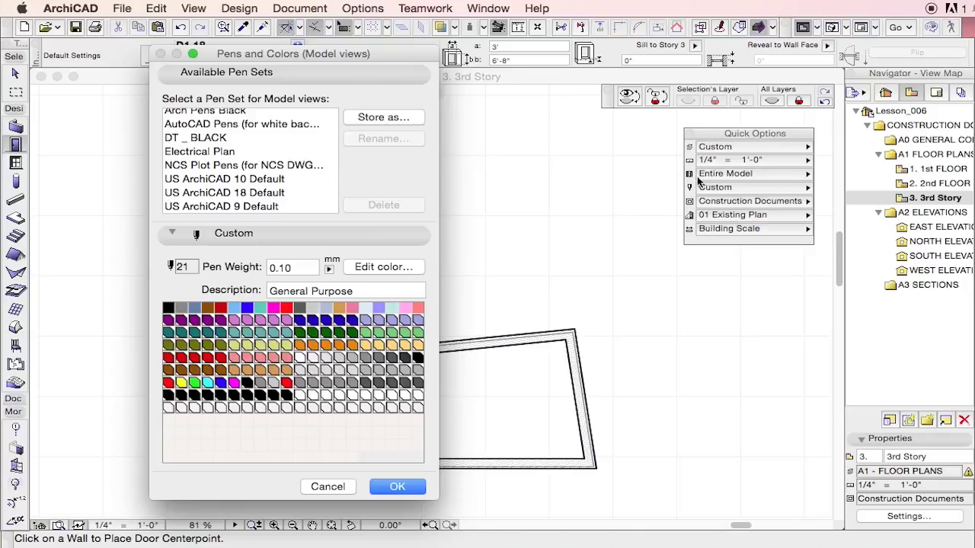
key("Escape")
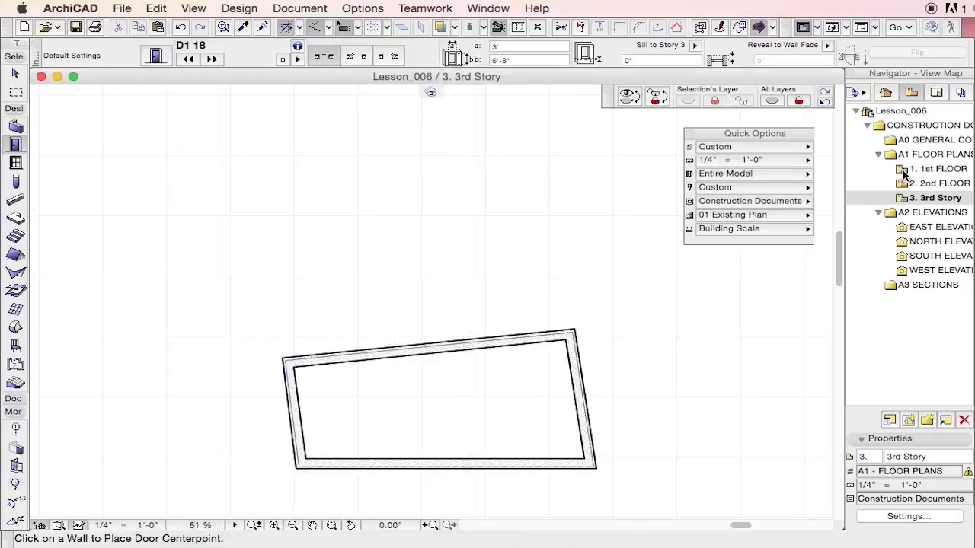
- Copy the 1. 1st FLOOR floor plan view into the View Map
left_click(904, 174)
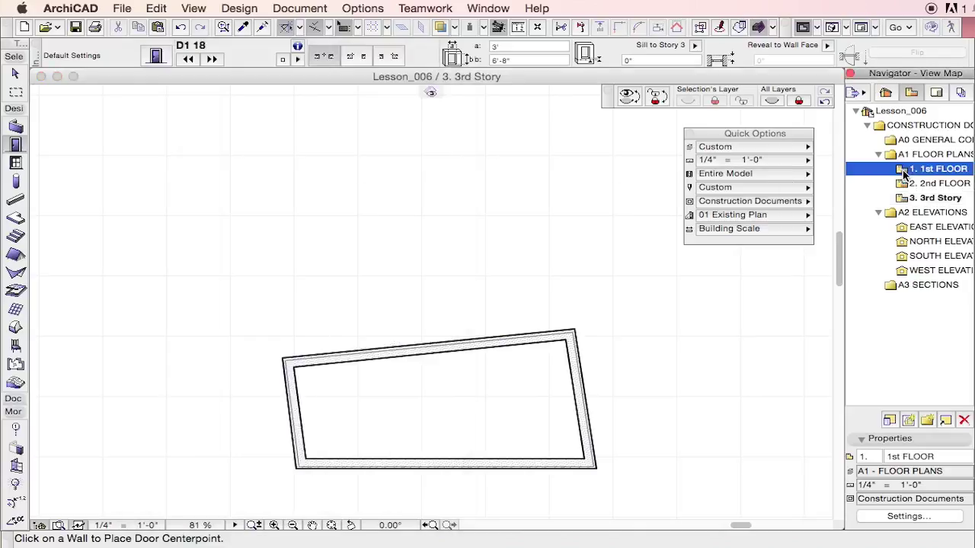
left_click_drag(902, 170, 895, 357)
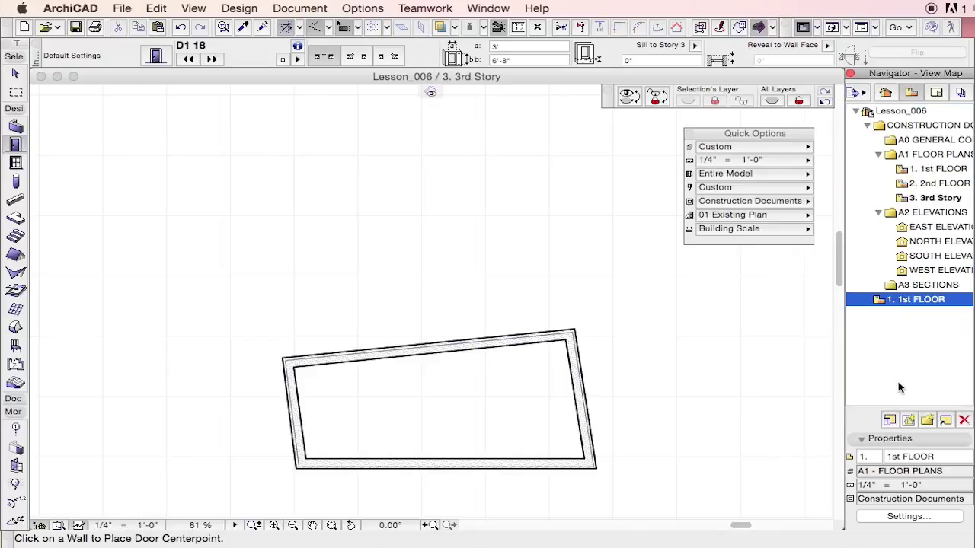
left_click(900, 387)
- Create a SCHEMATIC DESIGN folder and move the copied 1. 1st FLOOR view into it
left_click(925, 421)
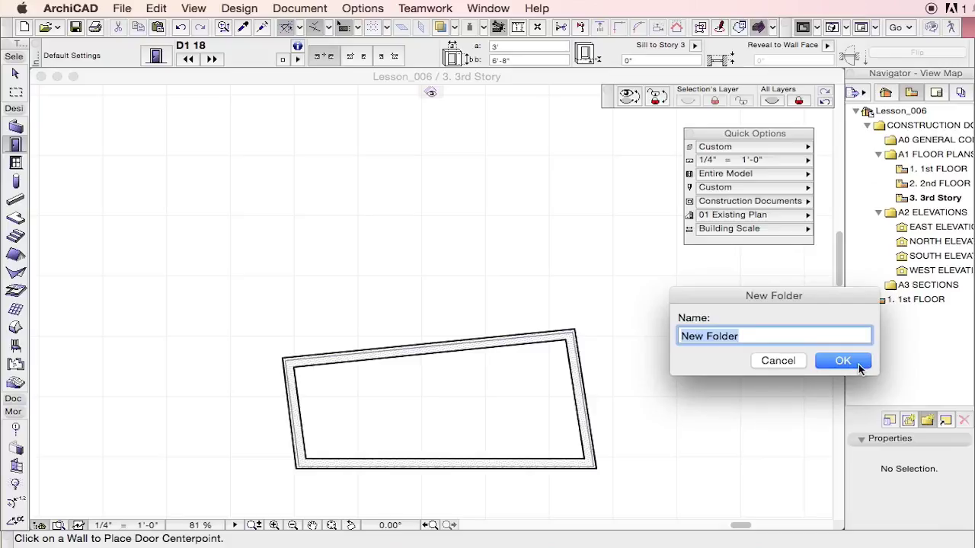
type("SCHE")
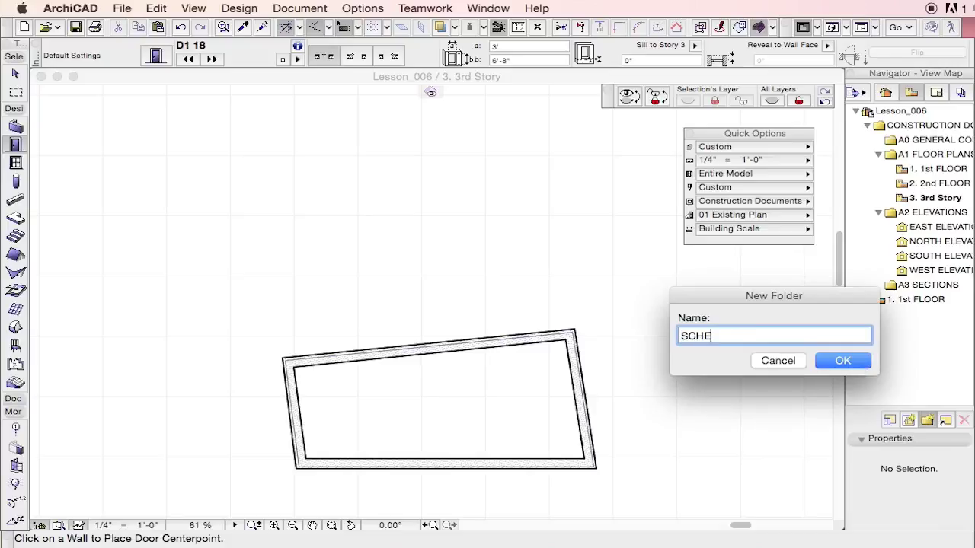
type("MATIC DESIGN")
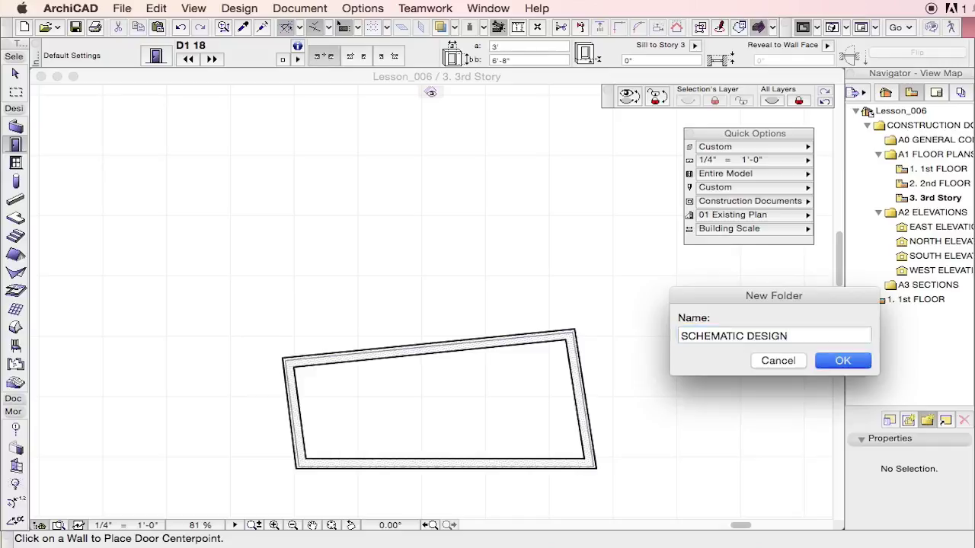
key("Return")
left_click_drag(918, 299, 913, 312)
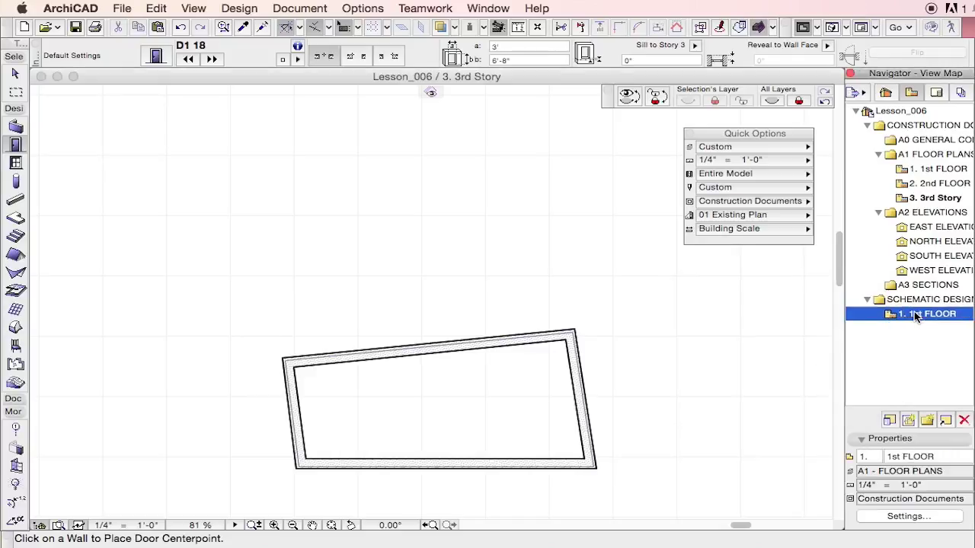
- Assign the DT _ BLACK pen set to the copied 1. 1st FLOOR view's settings
left_click(916, 517)
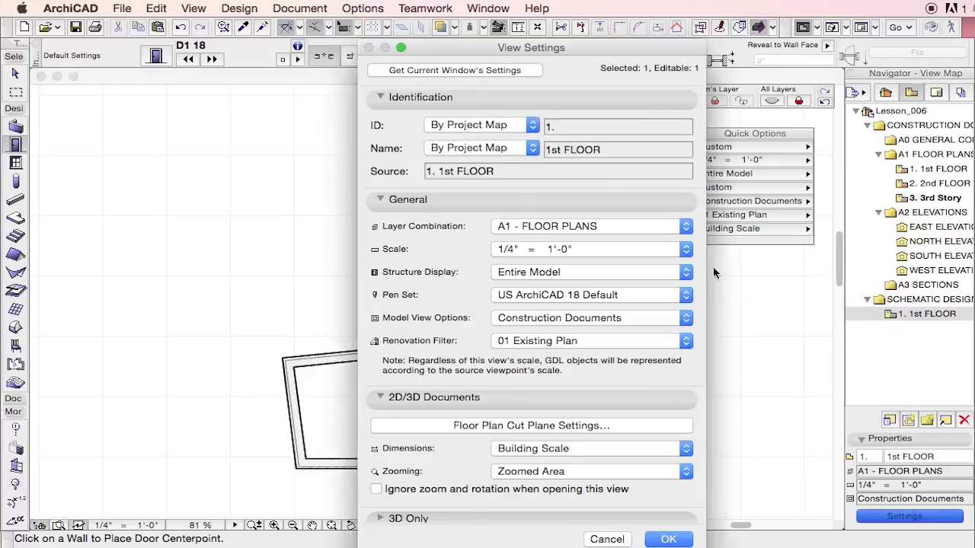
left_click(609, 296)
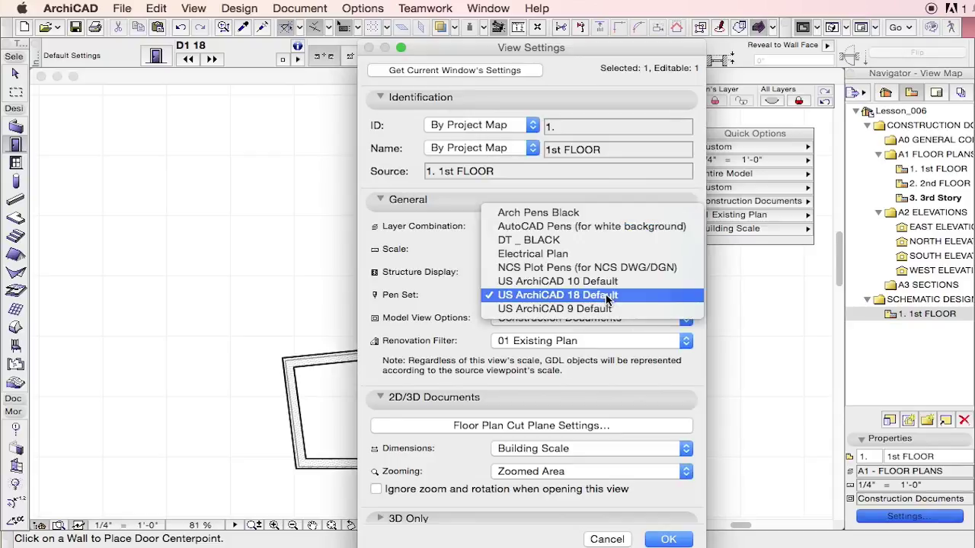
left_click(576, 250)
left_click(667, 539)
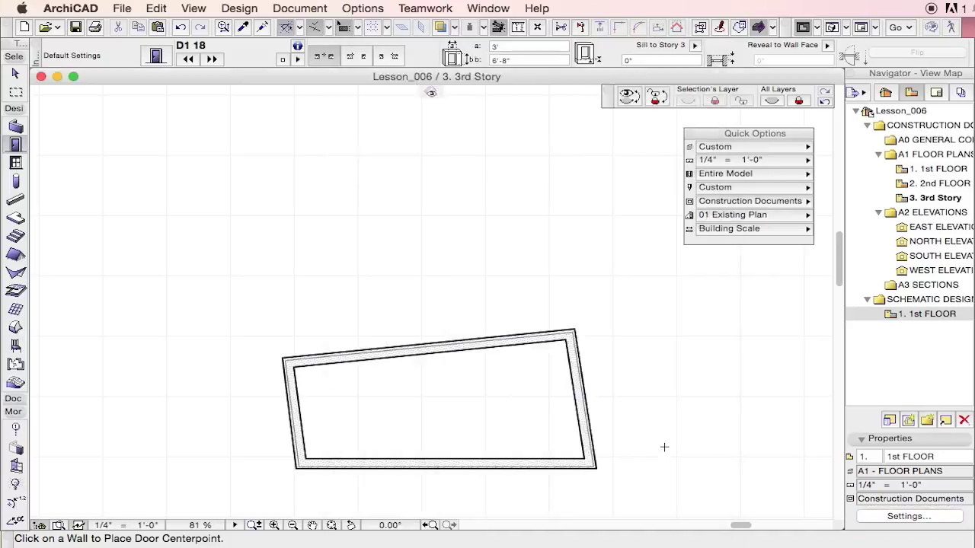
- Open the SCHEMATIC DESIGN 1. 1st FLOOR view and zoom in on the plan
double_click(887, 313)
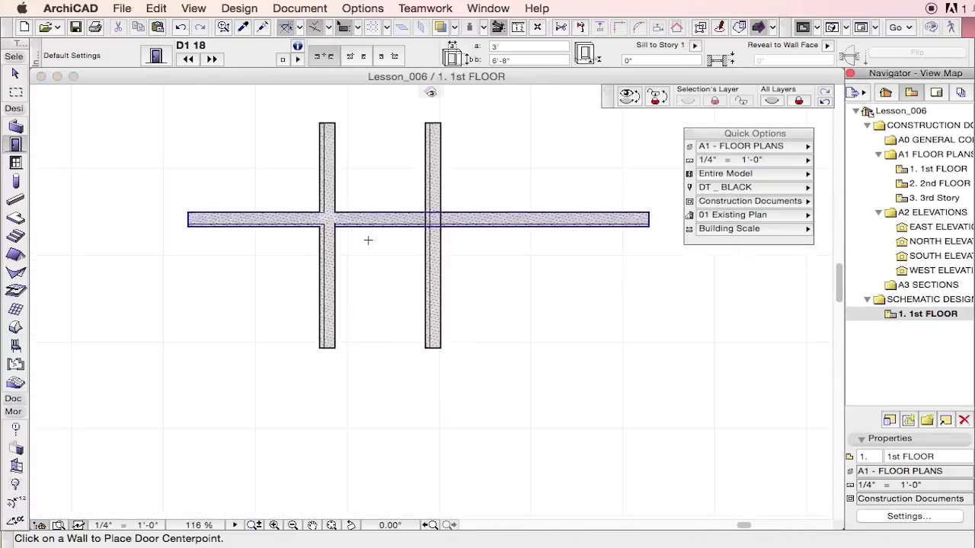
scroll(403, 293, "up", 3)
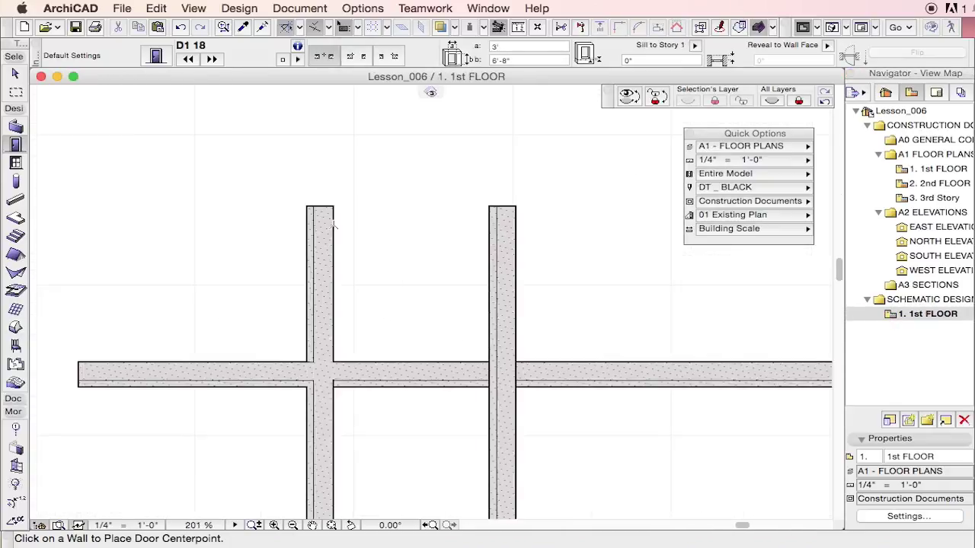
scroll(344, 242, "down", 4)
key("Escape")
scroll(416, 294, "up", 5)
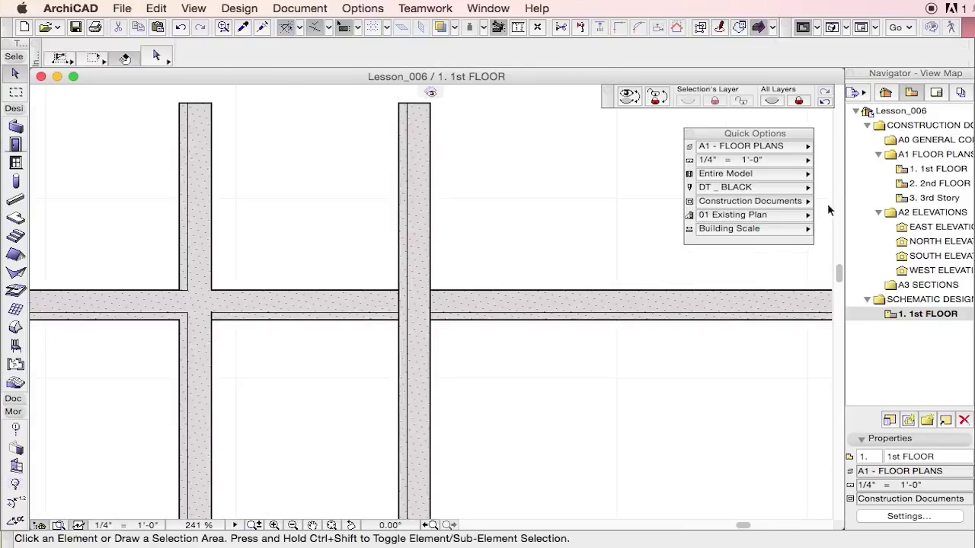
- Preview US ArchiCAD 10 and 18 Default pens, return to DT _ BLACK, and select the right vertical wall
left_click(779, 187)
left_click(879, 270)
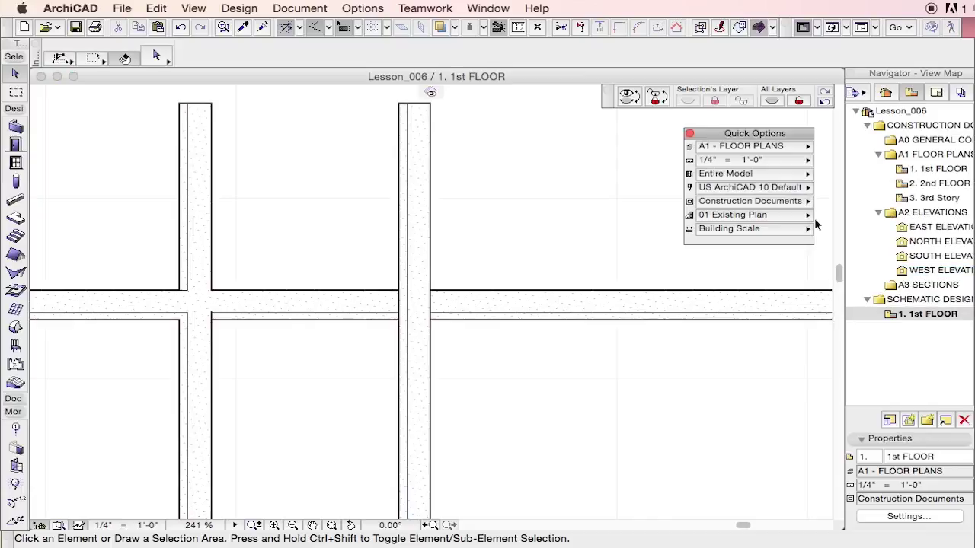
left_click(759, 186)
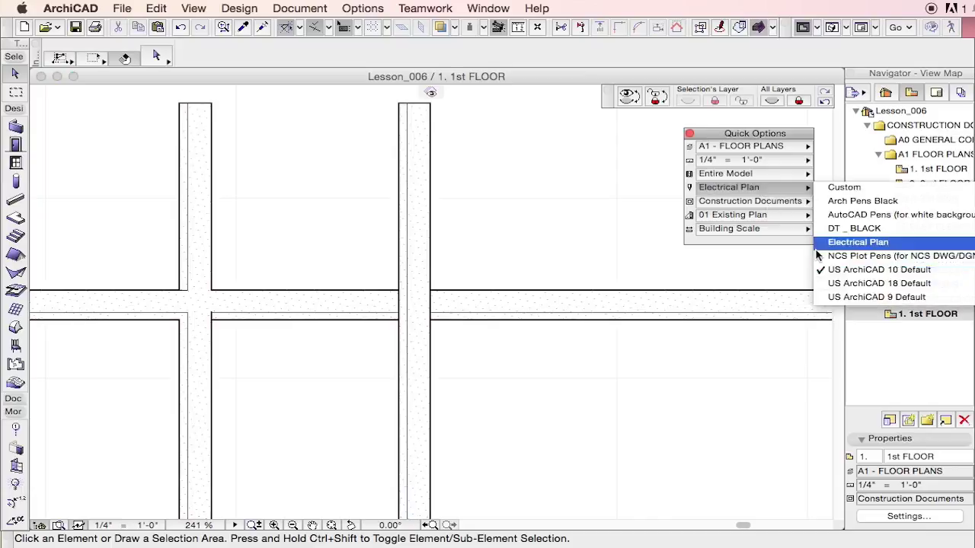
left_click(843, 283)
left_click(793, 187)
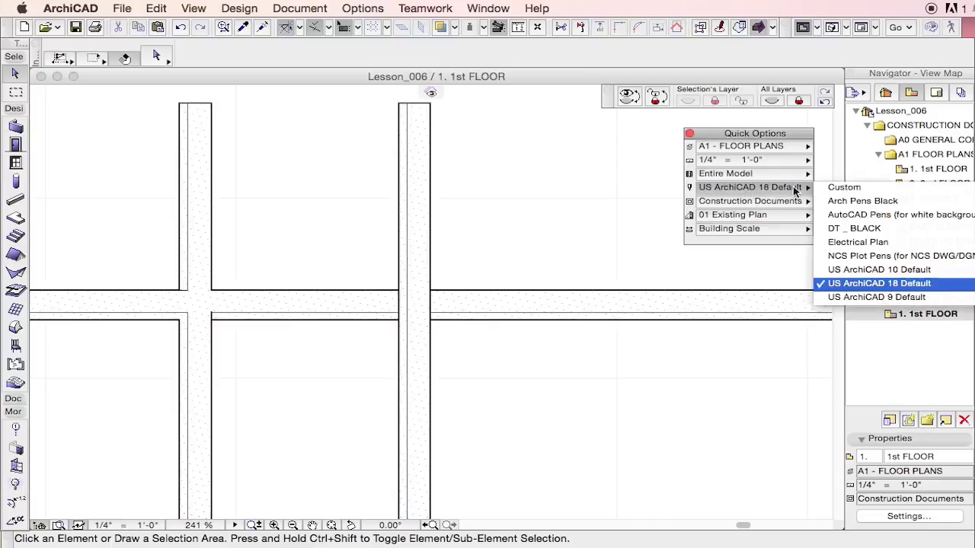
left_click(854, 227)
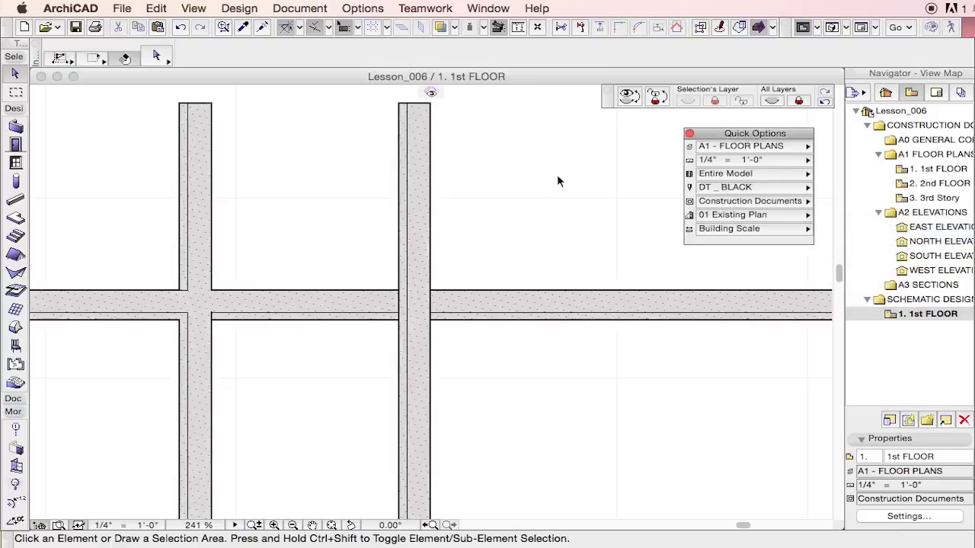
left_click(432, 240)
scroll(472, 228, "down", 3)
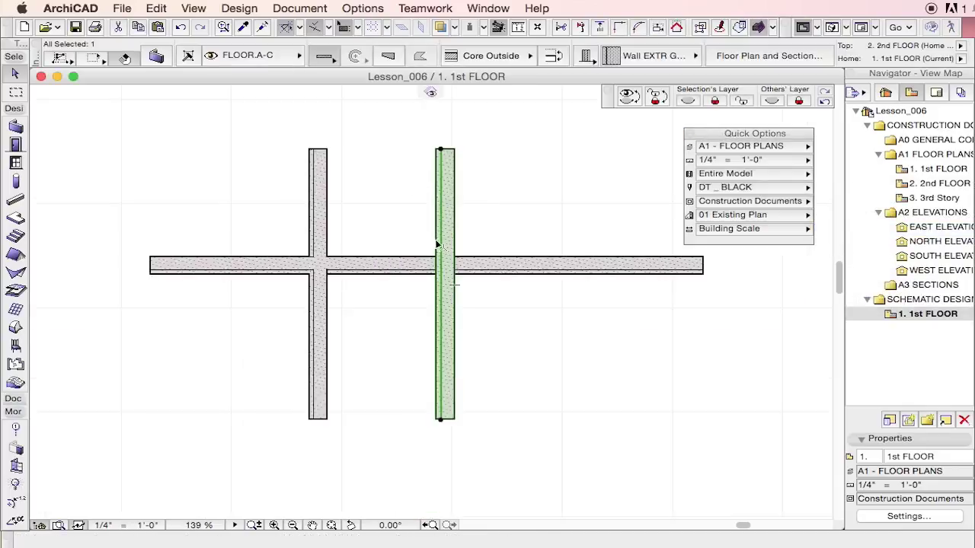
left_click(533, 231)
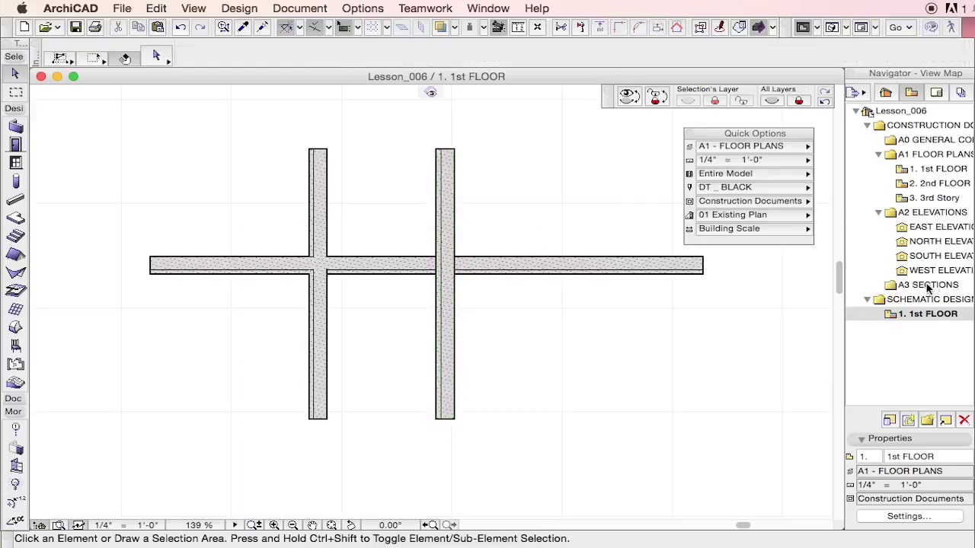